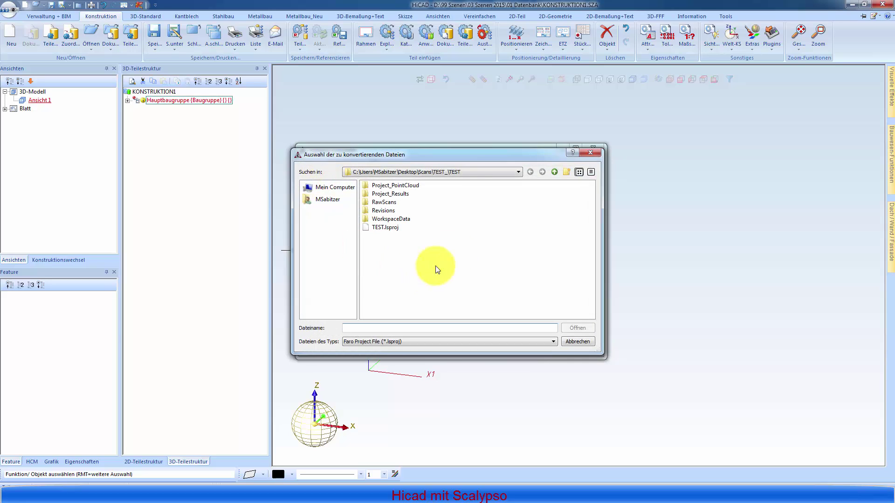
Load the scan project TEST.lsproj for conversion, using the Faro Project File (*.lsproj) file type
{"action": "left_click", "coordinate": [418, 340]}
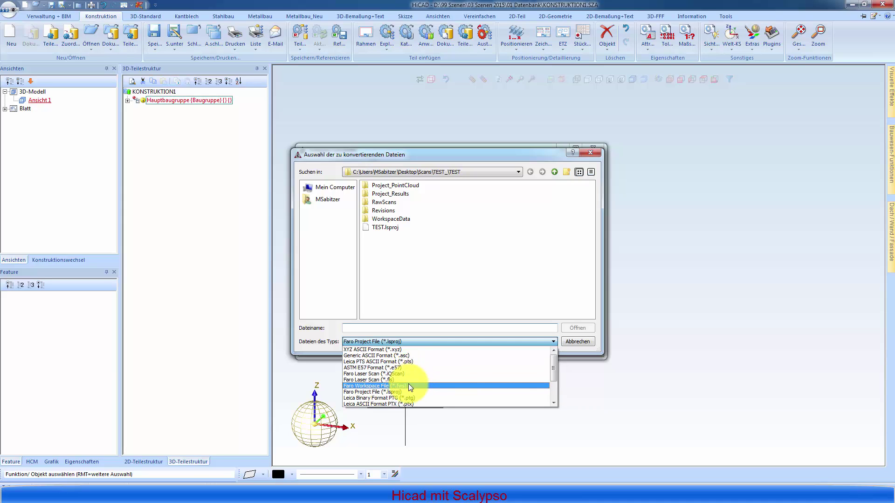
{"action": "left_click", "coordinate": [381, 391]}
{"action": "left_click", "coordinate": [387, 228]}
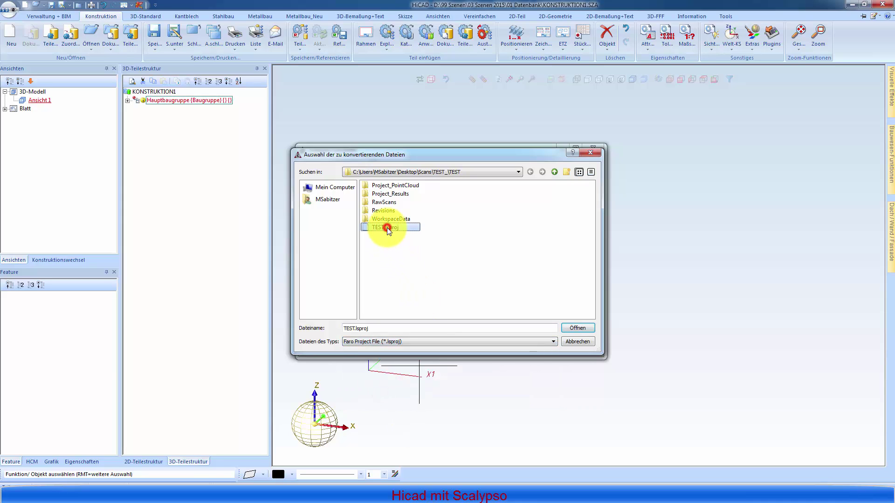
{"action": "left_click", "coordinate": [571, 328]}
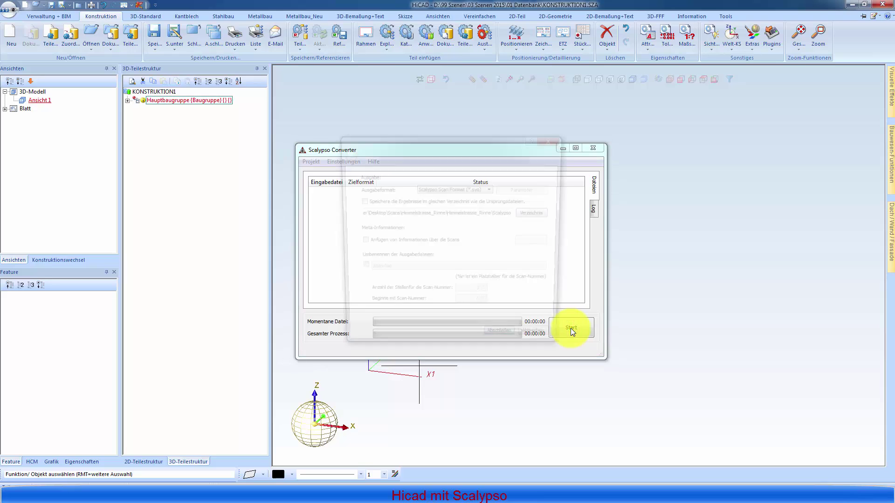
Browse for the output directory in Scans\TEST_\TEST and create a new folder there named Scalypso
{"action": "left_click", "coordinate": [542, 215]}
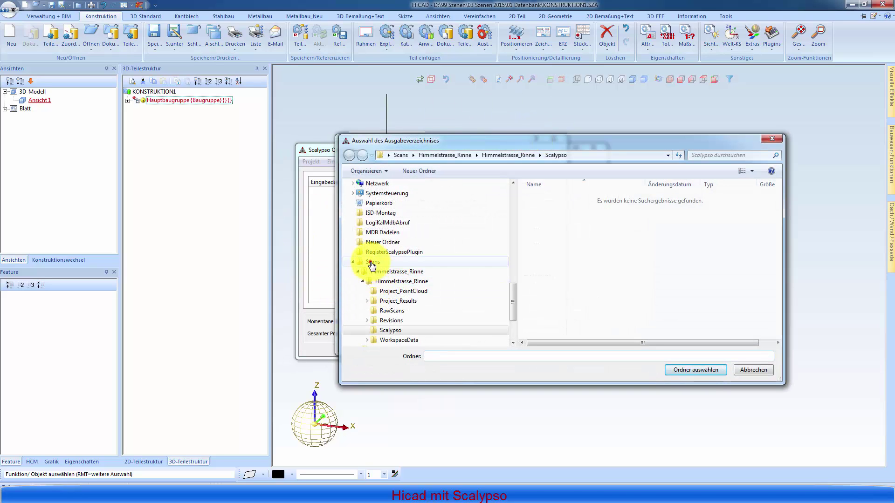
{"action": "left_click", "coordinate": [372, 262]}
{"action": "double_click", "coordinate": [553, 206]}
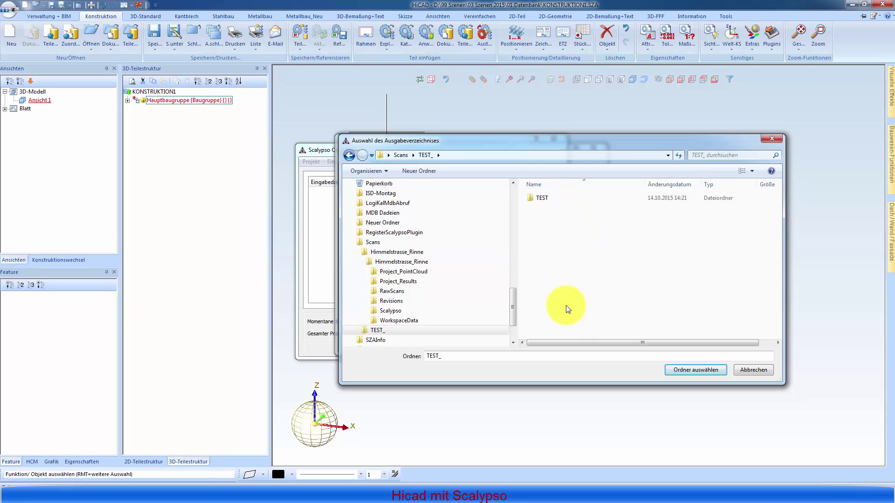
{"action": "double_click", "coordinate": [543, 198]}
{"action": "left_click", "coordinate": [535, 355]}
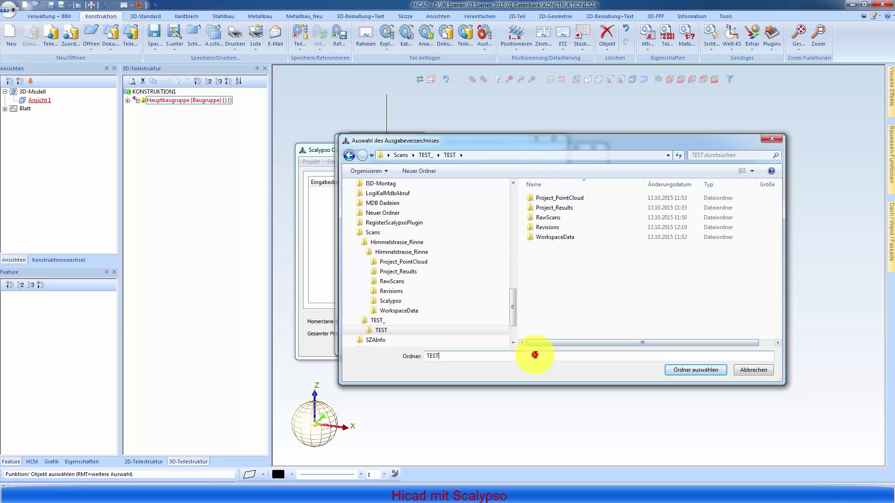
{"action": "left_click", "coordinate": [421, 171]}
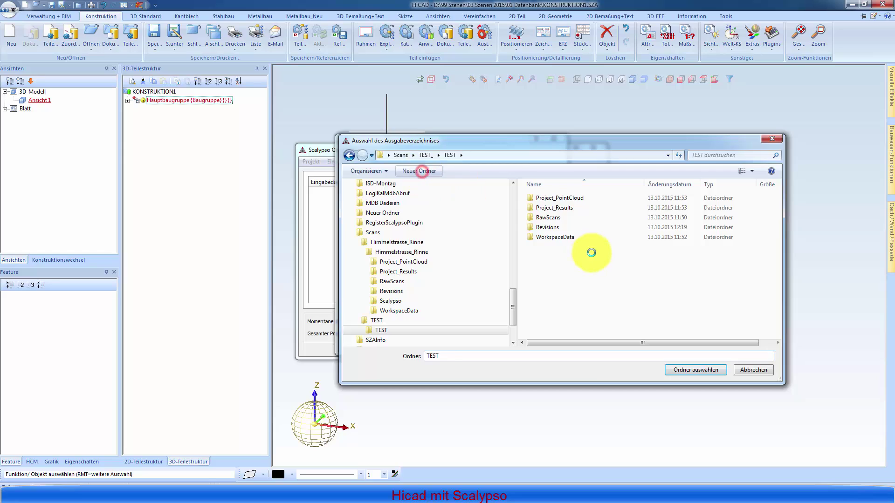
{"action": "type", "text": "Sa"}
{"action": "key", "text": "BackSpace"}
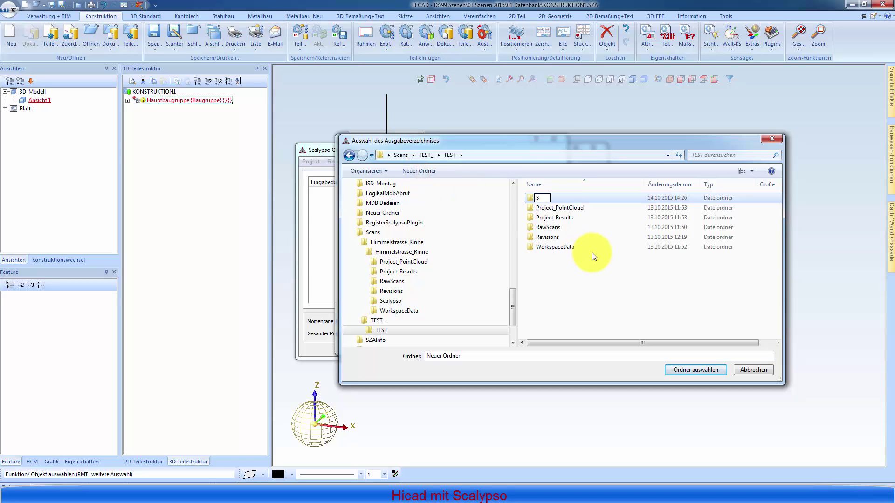
{"action": "type", "text": "calypso"}
{"action": "left_click", "coordinate": [595, 254]}
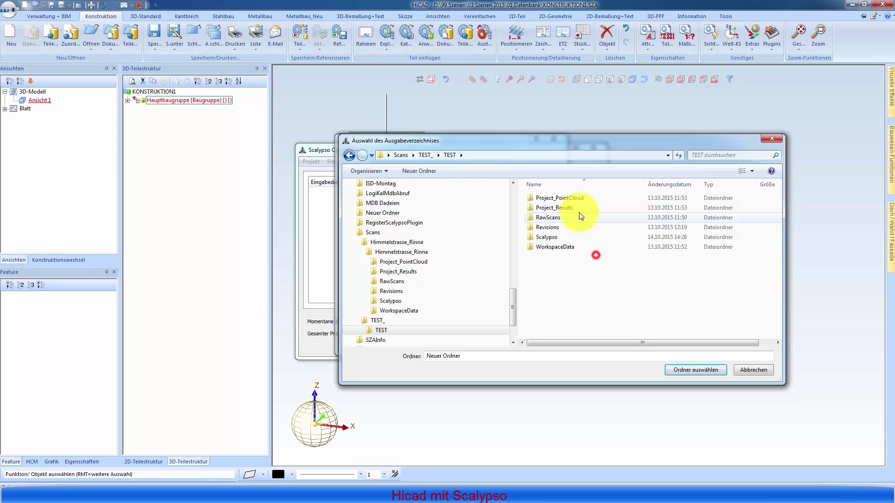
Set the new Scalypso folder as the output directory, run the conversion to .syo and close the converter
{"action": "double_click", "coordinate": [554, 236]}
{"action": "left_click", "coordinate": [691, 368]}
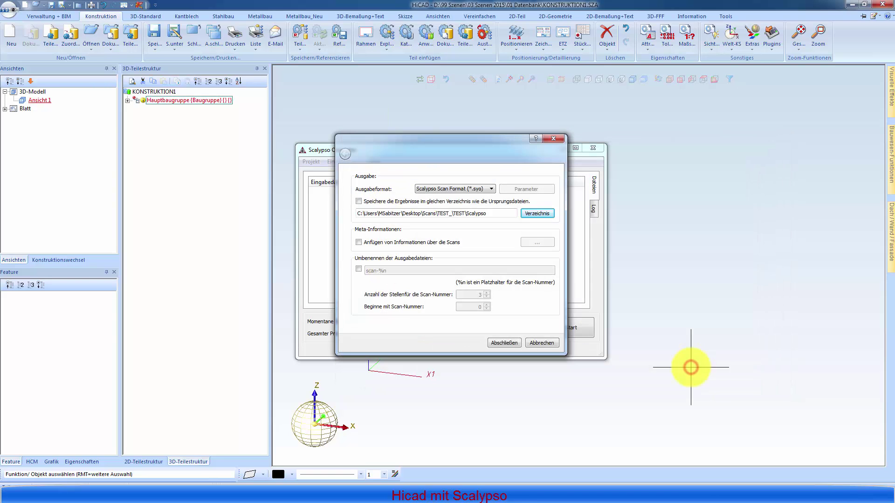
{"action": "left_click", "coordinate": [511, 346]}
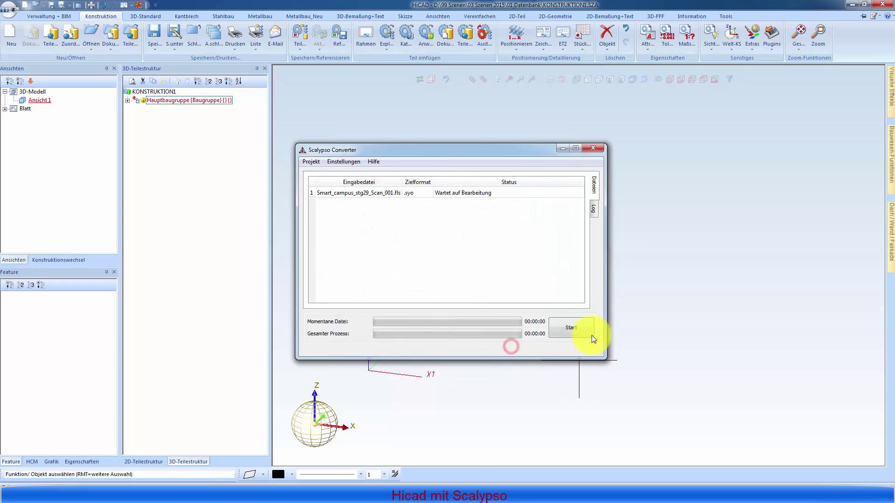
{"action": "left_click", "coordinate": [589, 331]}
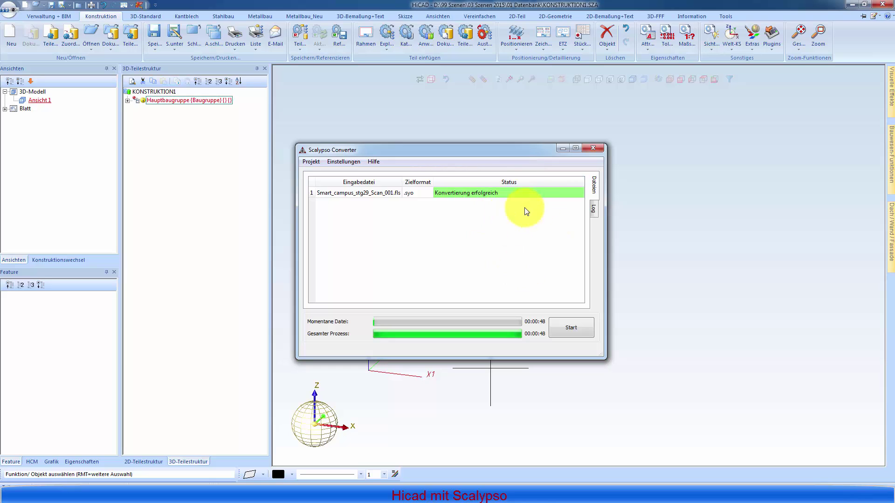
{"action": "left_click", "coordinate": [592, 148]}
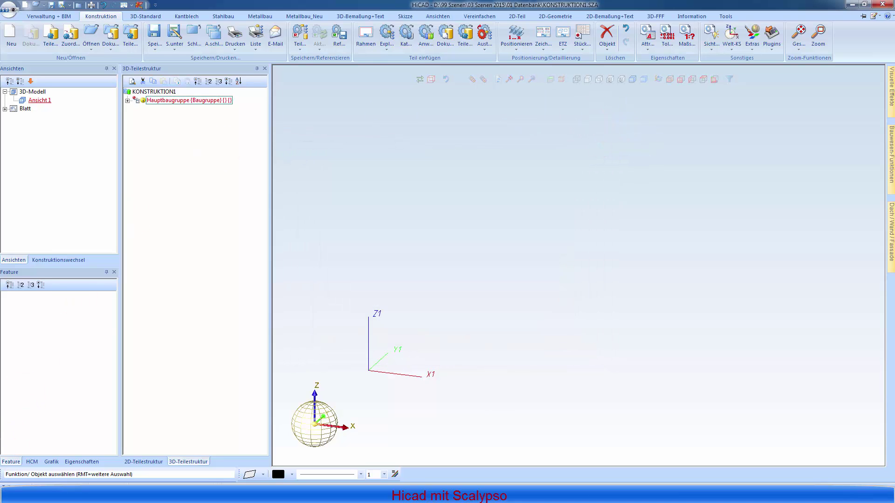
Launch Scan Modeler from the Scalypso 2.6 (64-bit) program group
{"action": "left_click", "coordinate": [12, 493]}
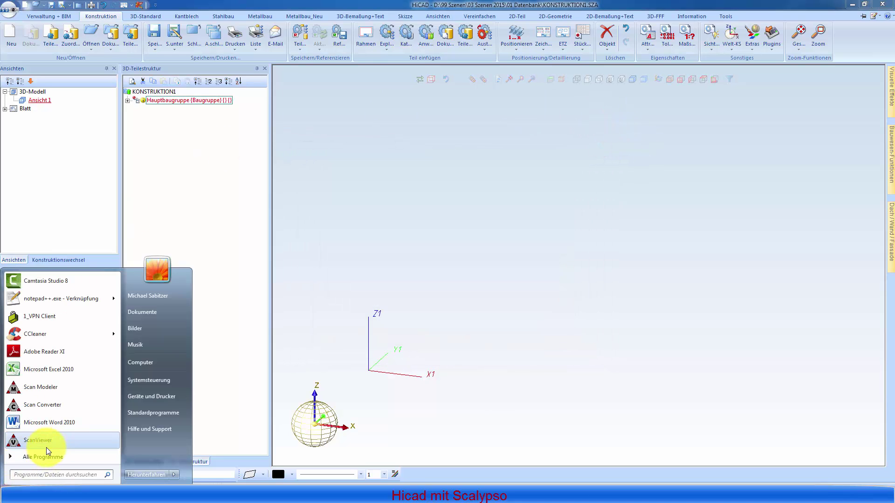
{"action": "left_click", "coordinate": [42, 458]}
{"action": "left_click", "coordinate": [52, 322]}
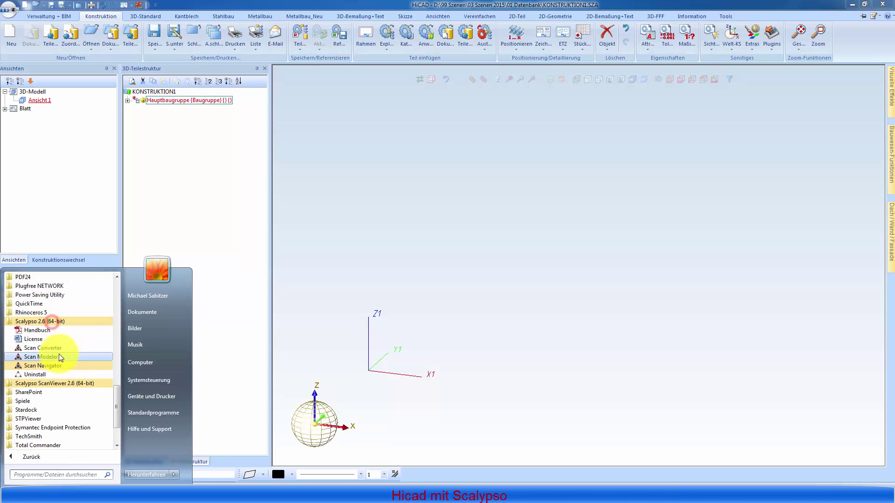
{"action": "left_click", "coordinate": [52, 357]}
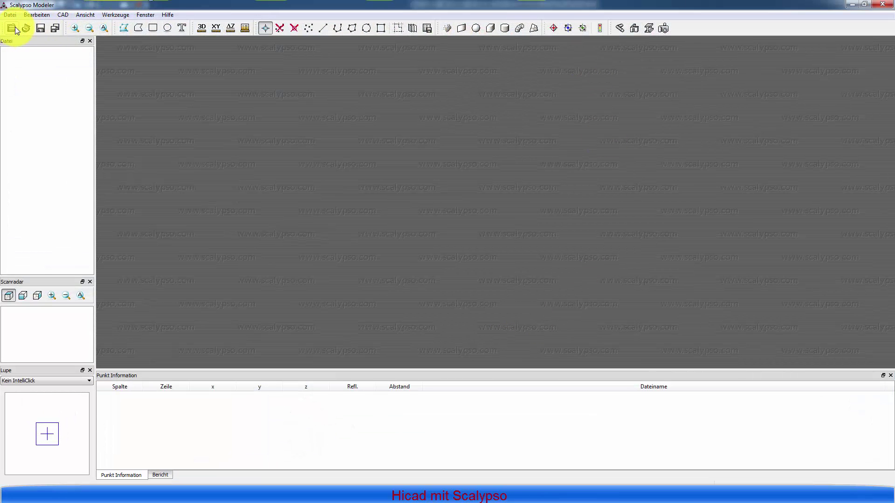
Open the scan directory Scans\TEST_\TEST\Scalypso
{"action": "left_click", "coordinate": [14, 29]}
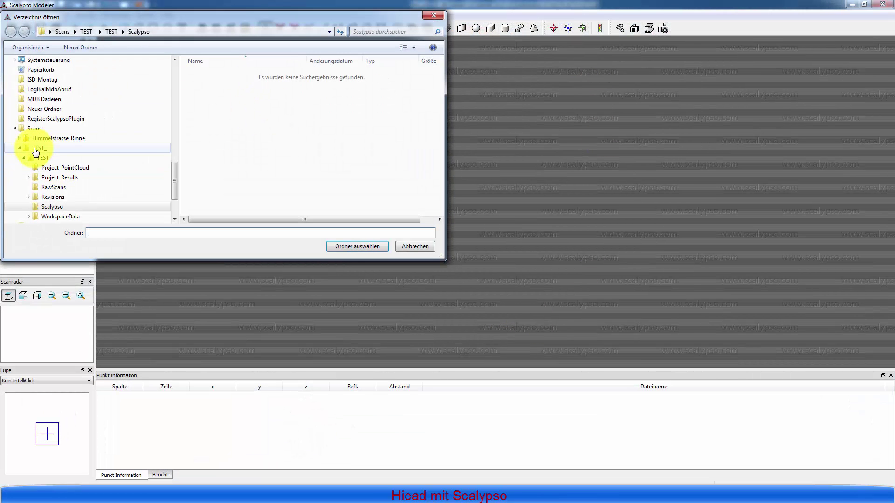
{"action": "left_click", "coordinate": [38, 148]}
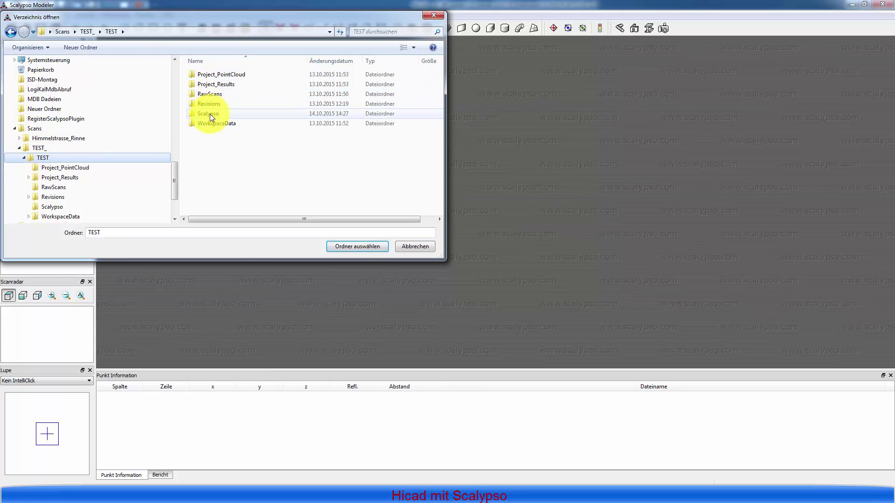
{"action": "double_click", "coordinate": [210, 114]}
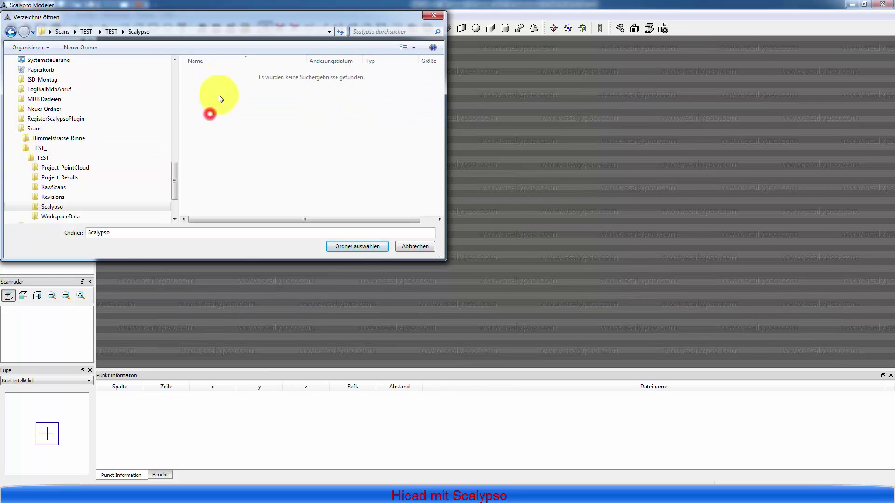
{"action": "left_click", "coordinate": [361, 255]}
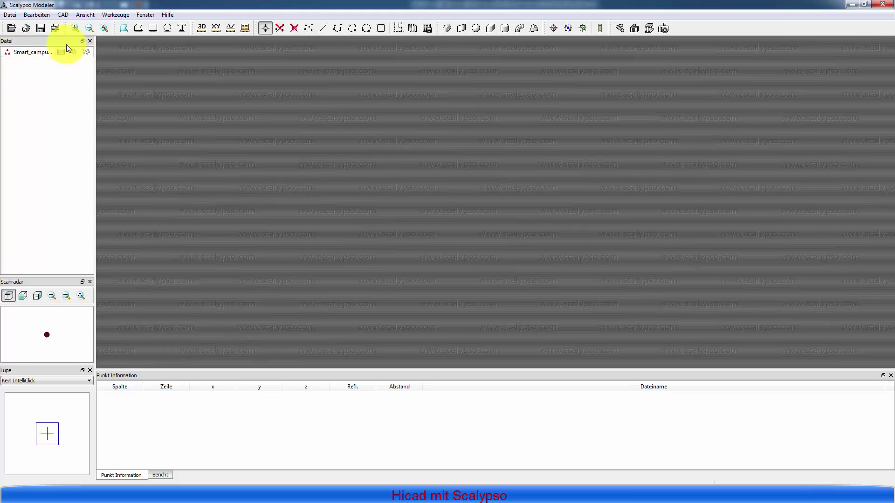
Show the Smart_campus scan in a maximized planar view and in a spherical view, looking around down toward the floor
{"action": "left_click", "coordinate": [61, 52]}
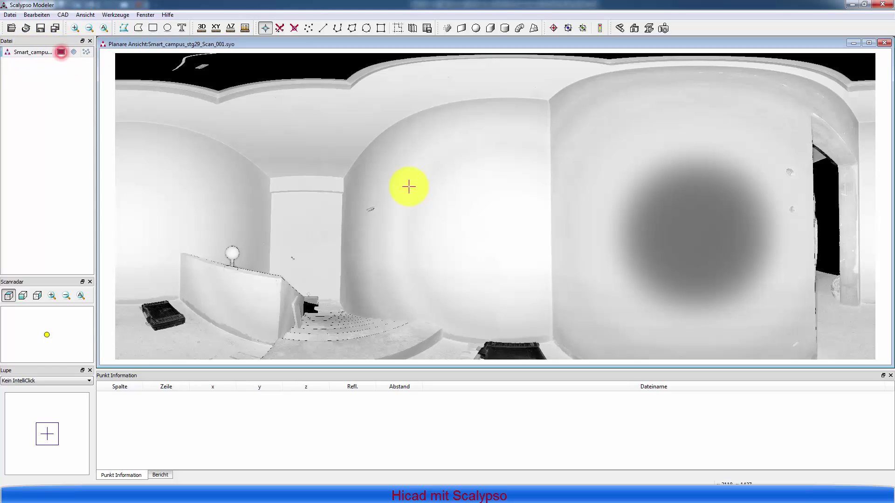
{"action": "double_click", "coordinate": [476, 44]}
{"action": "left_click", "coordinate": [74, 52]}
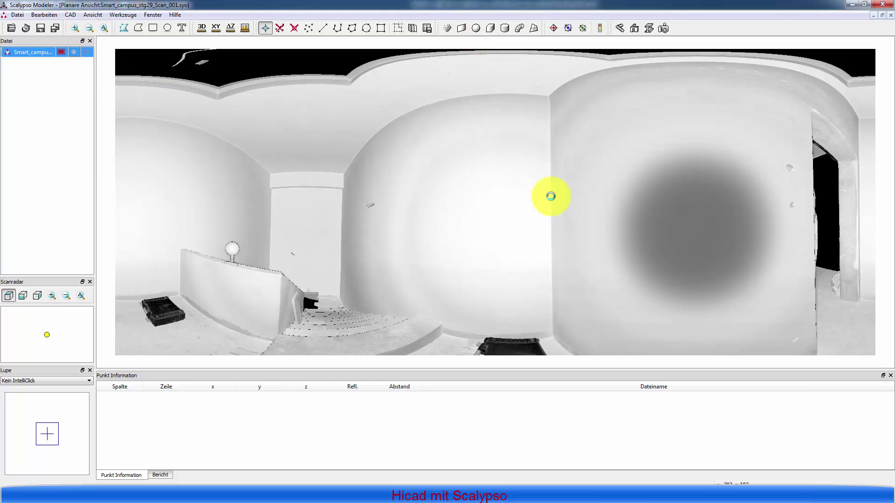
{"action": "double_click", "coordinate": [535, 254]}
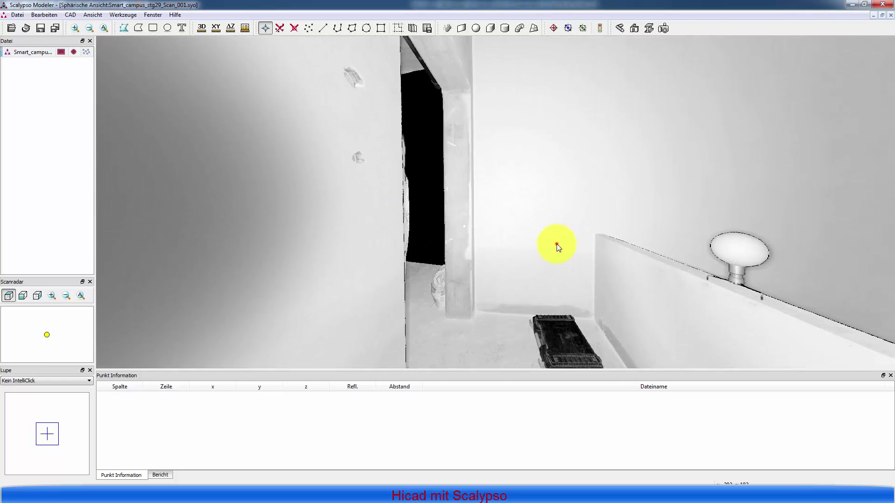
{"action": "left_click_drag", "start_coordinate": [557, 245], "coordinate": [528, 180]}
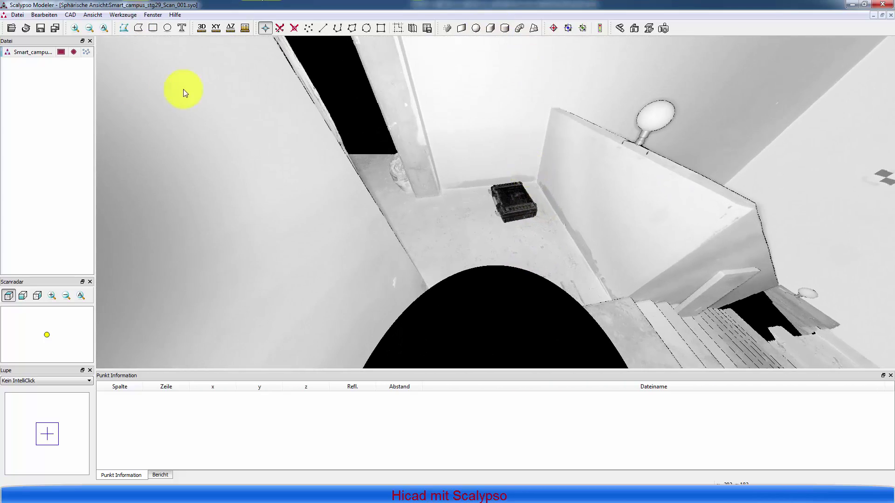
In the planar view, pick eight points high on the walls, one on each side of the four room corners
{"action": "left_click", "coordinate": [63, 53]}
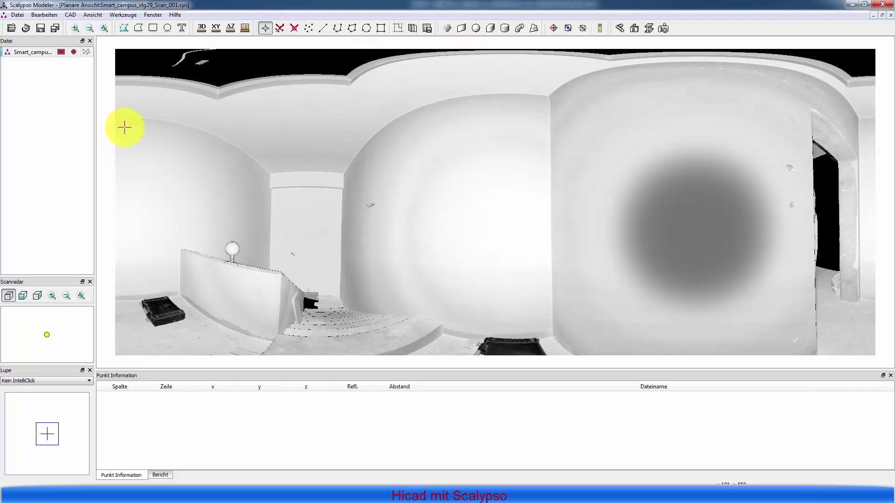
{"action": "left_click", "coordinate": [252, 176]}
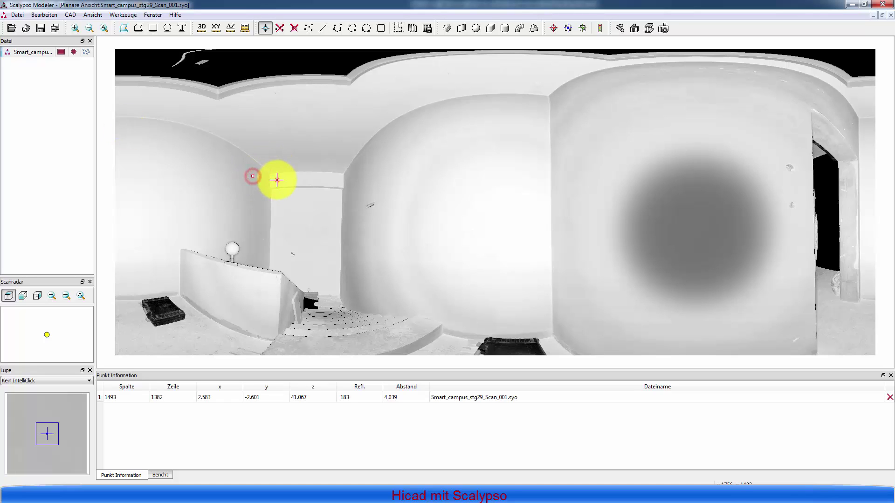
{"action": "left_click", "coordinate": [277, 180]}
{"action": "left_click", "coordinate": [338, 180]}
{"action": "left_click", "coordinate": [352, 179]}
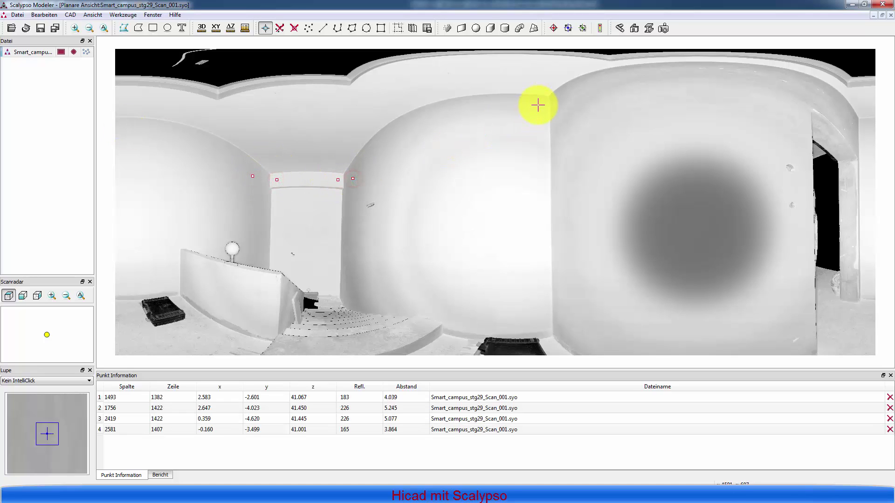
{"action": "left_click", "coordinate": [538, 105]}
{"action": "left_click", "coordinate": [565, 97]}
{"action": "left_click", "coordinate": [850, 120]}
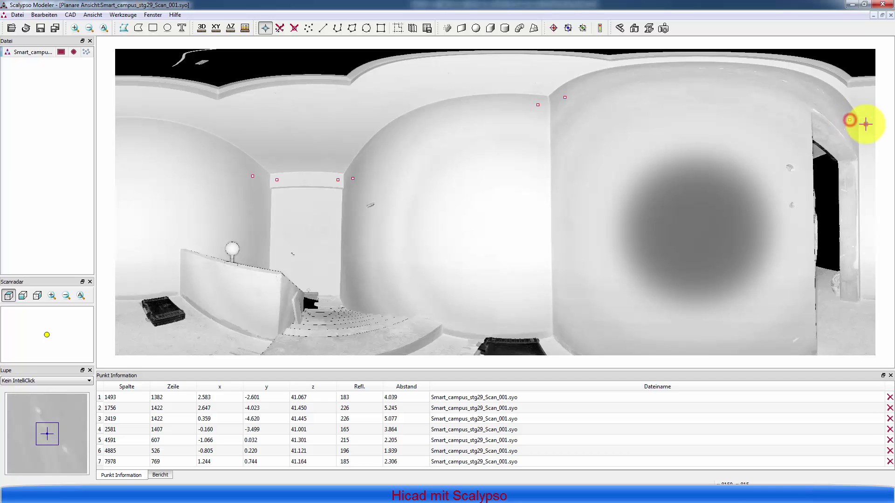
{"action": "left_click", "coordinate": [865, 123]}
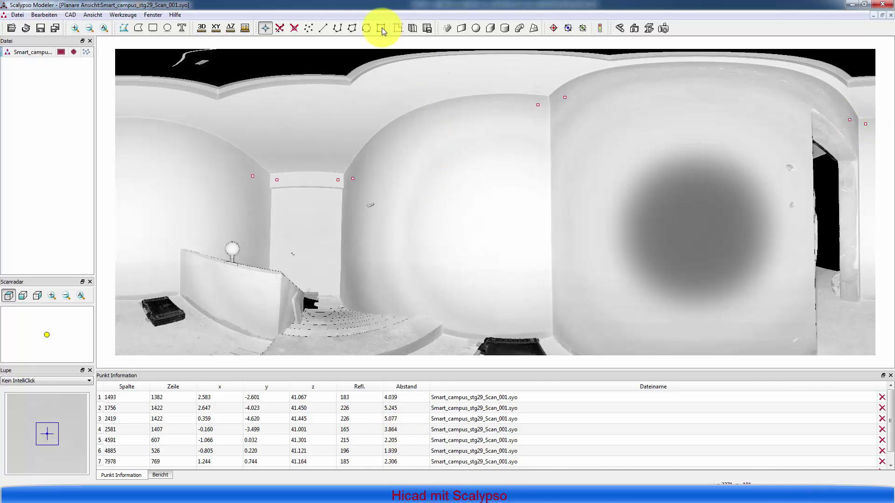
Transfer the picked points to HiCAD as isolated points and show them in the top and axonometric views
{"action": "left_click", "coordinate": [308, 28]}
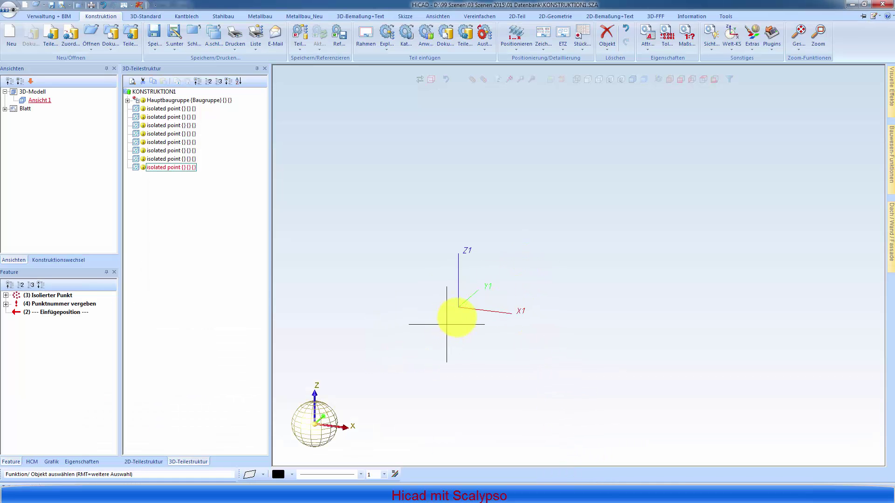
{"action": "left_click", "coordinate": [704, 80]}
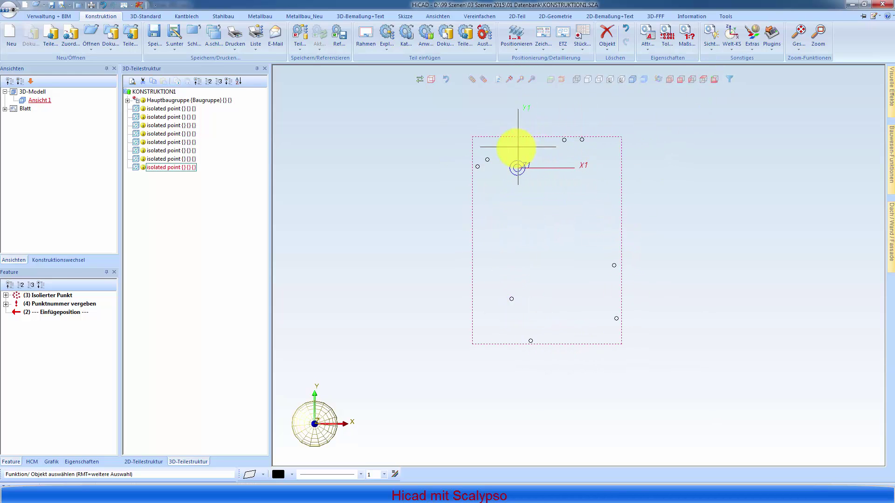
{"action": "left_click", "coordinate": [667, 79]}
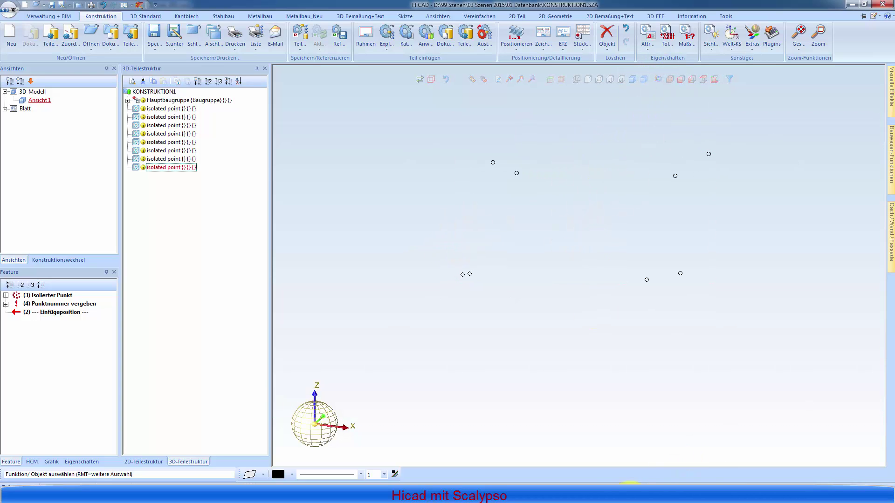
Switch to Scalypso Modeler and pick a single point on the spherical target standing on the parapet wall
{"action": "key", "text": "alt+Tab"}
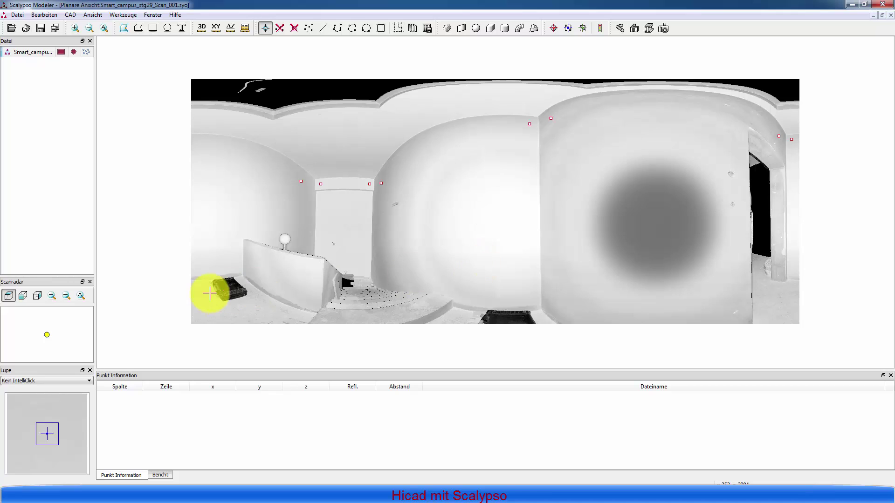
{"action": "scroll", "coordinate": [410, 256], "scroll_direction": "up", "scroll_amount": 2}
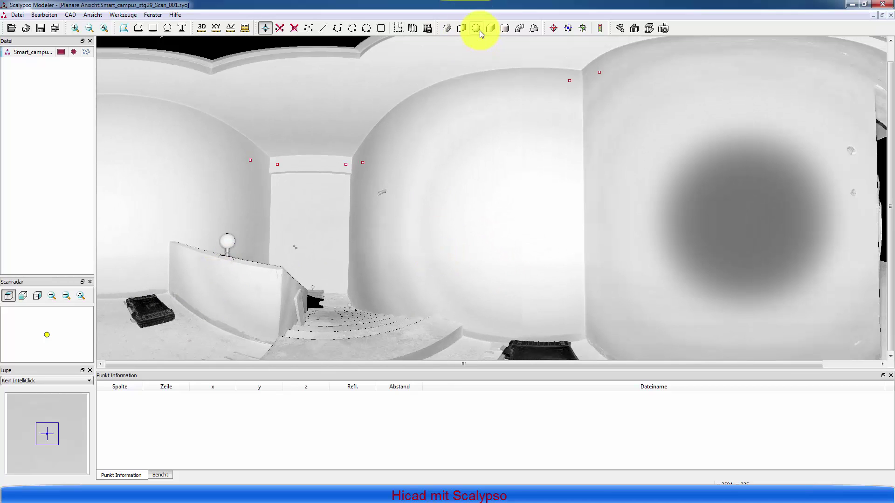
{"action": "left_click", "coordinate": [480, 30]}
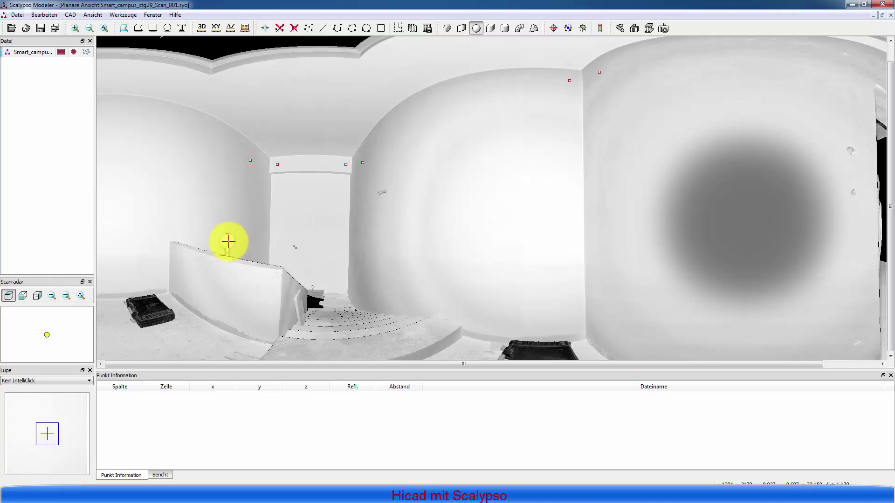
{"action": "scroll", "coordinate": [228, 241], "scroll_direction": "up", "scroll_amount": 3}
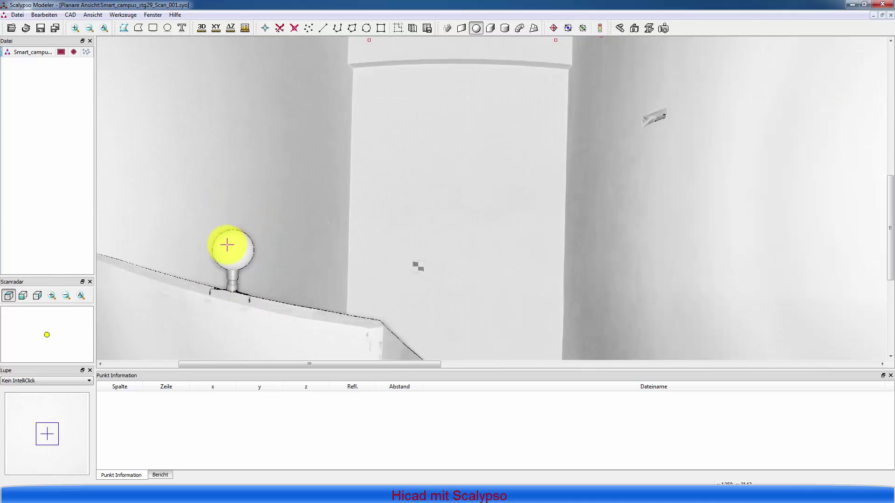
{"action": "left_click", "coordinate": [231, 252]}
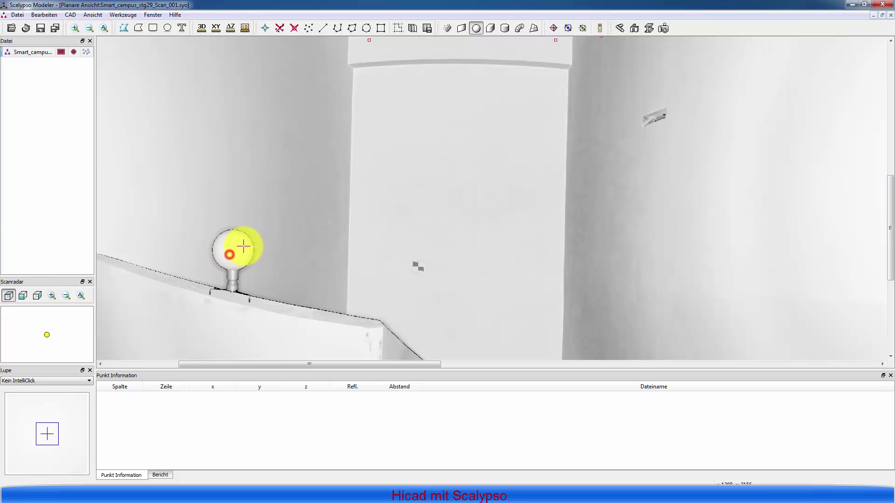
{"action": "left_click", "coordinate": [264, 28]}
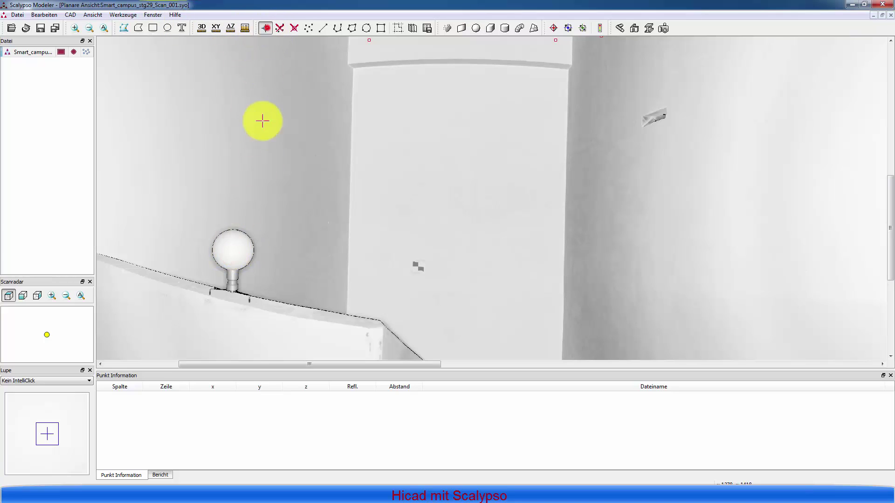
{"action": "left_click", "coordinate": [233, 252]}
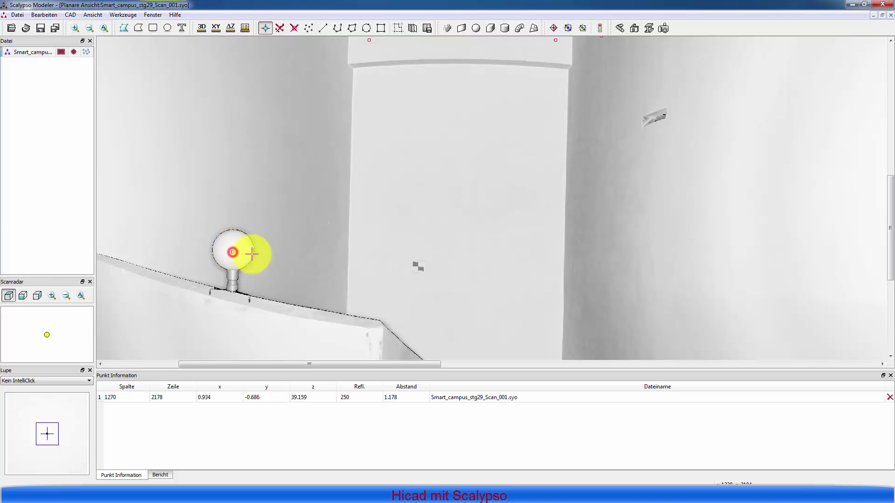
Outline a small four-sided polygon area on the surface of the spherical target
{"action": "left_click", "coordinate": [139, 28]}
{"action": "left_click", "coordinate": [226, 246]}
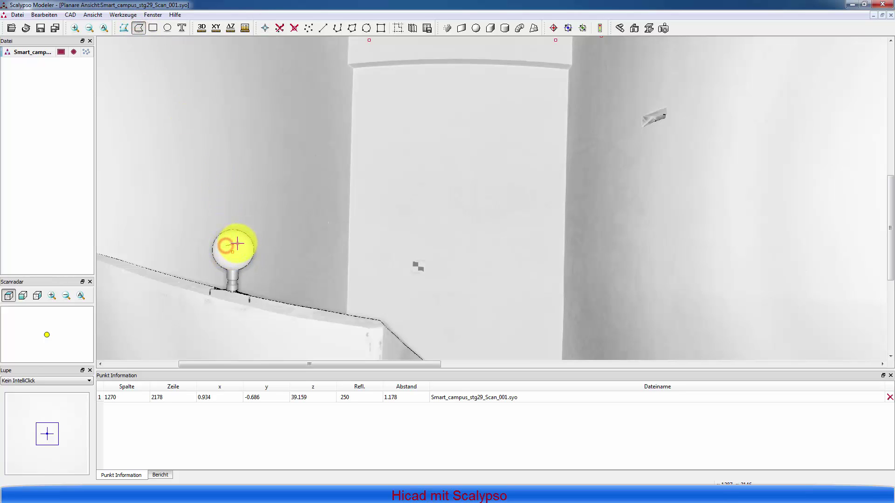
{"action": "left_click", "coordinate": [236, 243]}
{"action": "left_click", "coordinate": [241, 254]}
{"action": "left_click", "coordinate": [230, 261]}
{"action": "left_click", "coordinate": [228, 254]}
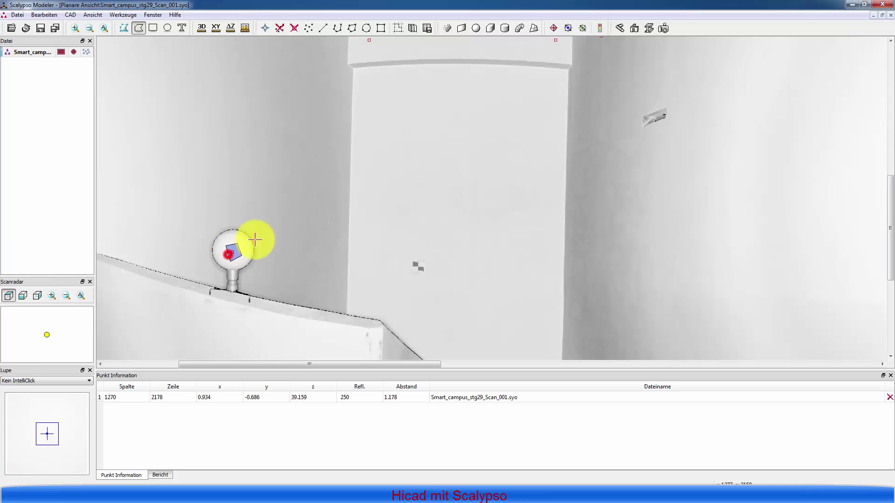
Run the sphere detection on the outlined area of the target and export the fitted sphere to CAD
{"action": "left_click", "coordinate": [474, 29]}
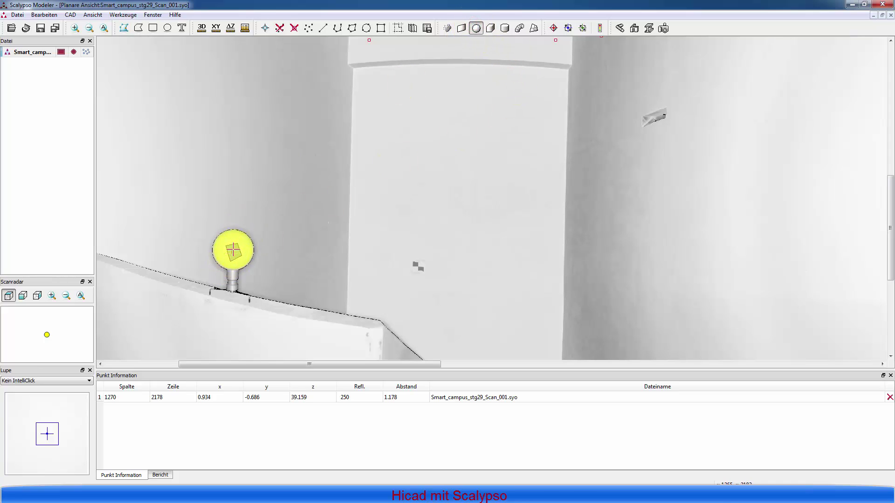
{"action": "left_click", "coordinate": [233, 251]}
{"action": "left_click", "coordinate": [427, 254]}
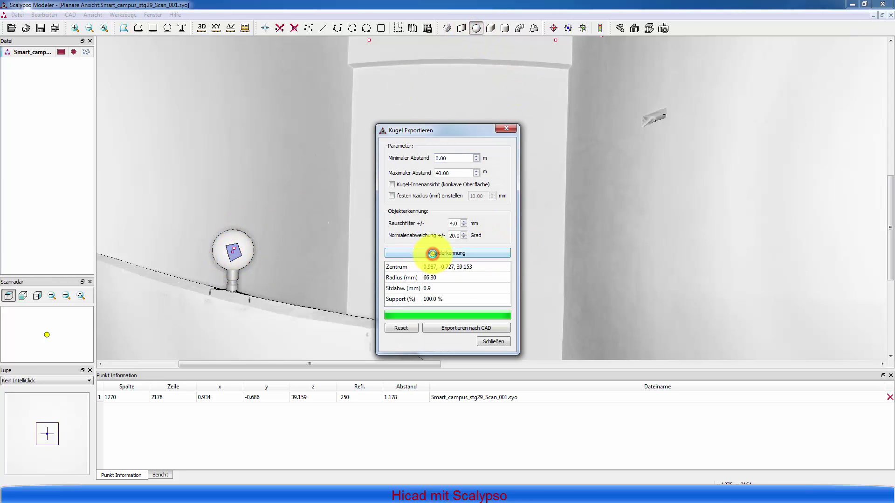
{"action": "left_click", "coordinate": [462, 327]}
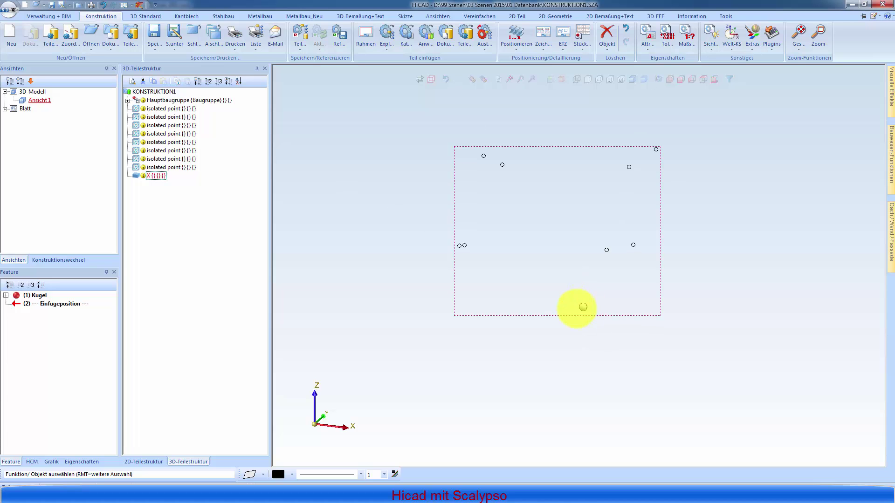
Switch back to Scalypso Modeler and look over the parapet wall and staircase in the planar view
{"action": "left_click", "coordinate": [682, 499]}
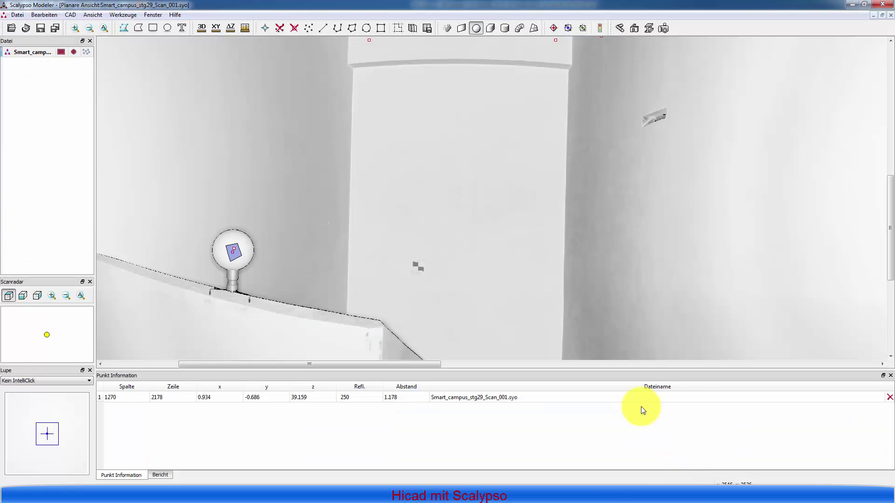
{"action": "scroll", "coordinate": [406, 200], "scroll_direction": "down", "scroll_amount": 4}
{"action": "scroll", "coordinate": [394, 315], "scroll_direction": "up", "scroll_amount": 1}
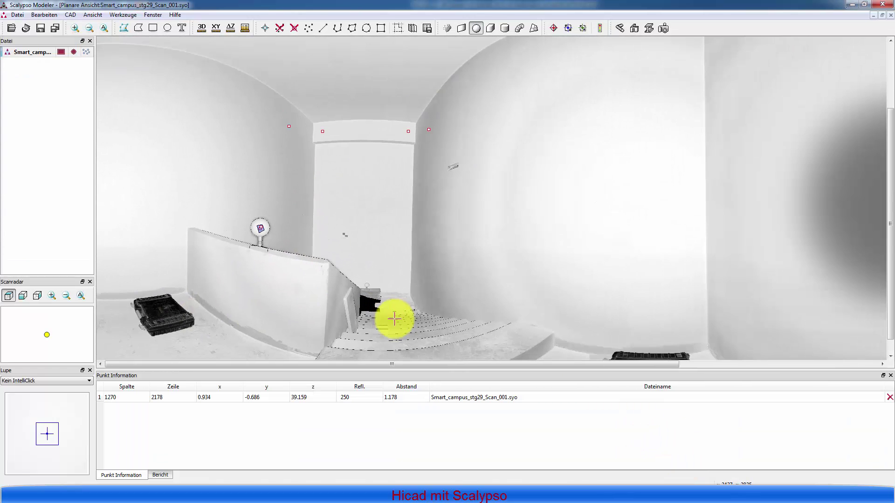
{"action": "scroll", "coordinate": [361, 340], "scroll_direction": "up", "scroll_amount": 3}
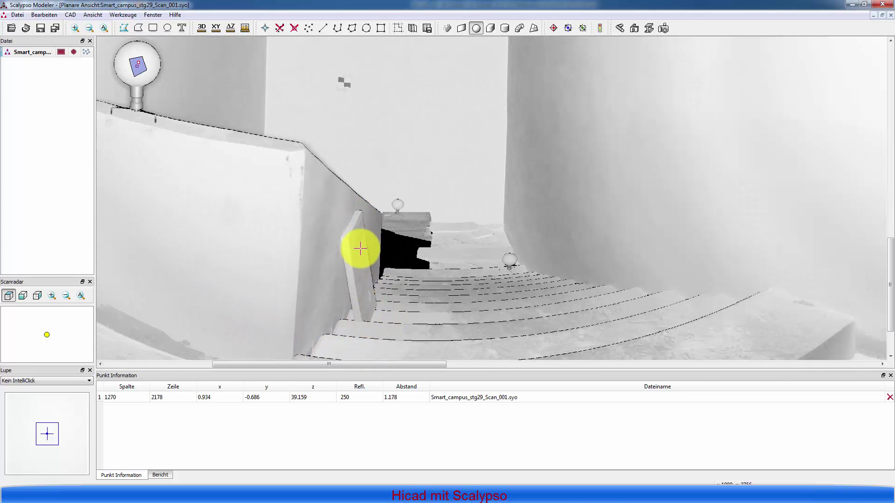
{"action": "scroll", "coordinate": [453, 237], "scroll_direction": "down", "scroll_amount": 2}
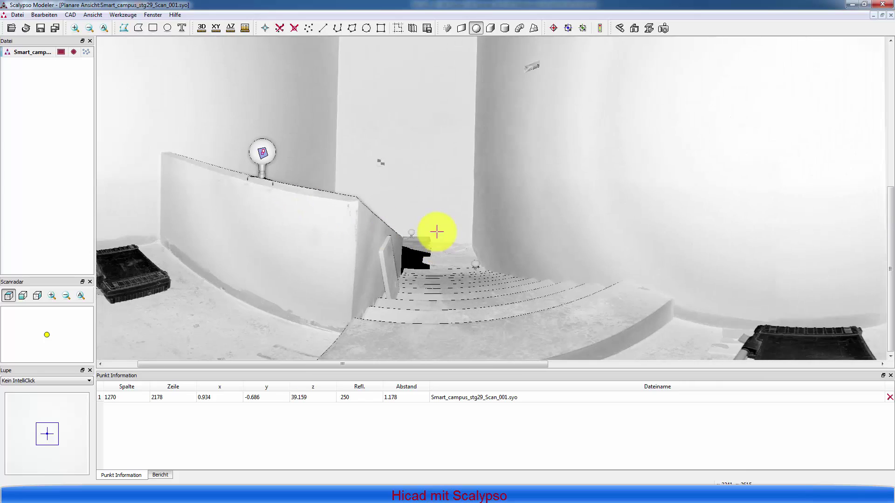
{"action": "scroll", "coordinate": [242, 156], "scroll_direction": "up", "scroll_amount": 2}
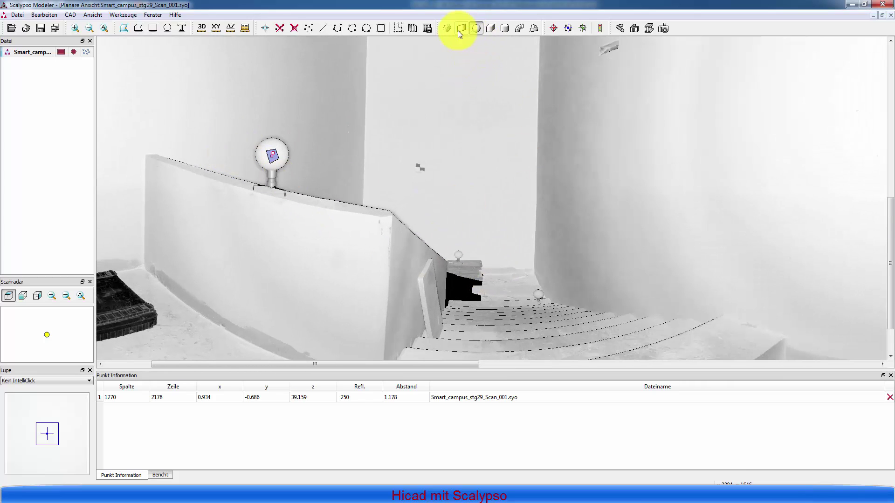
{"action": "left_click", "coordinate": [490, 29]}
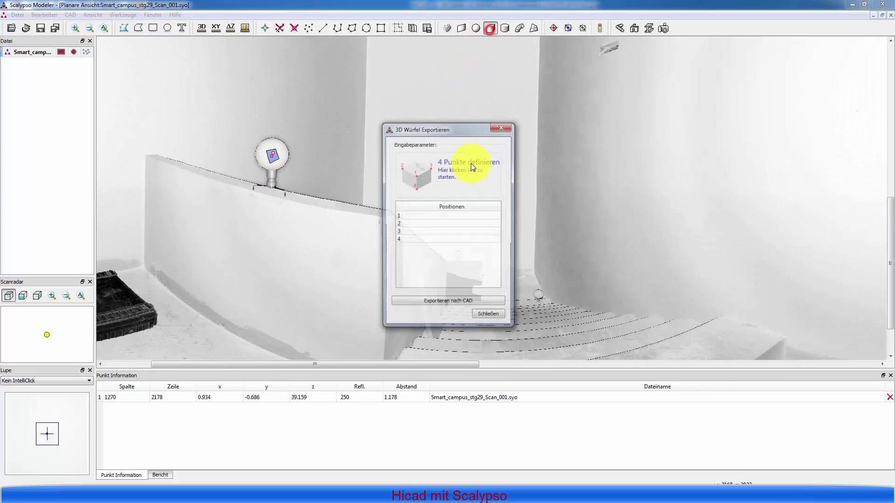
{"action": "left_click", "coordinate": [415, 176]}
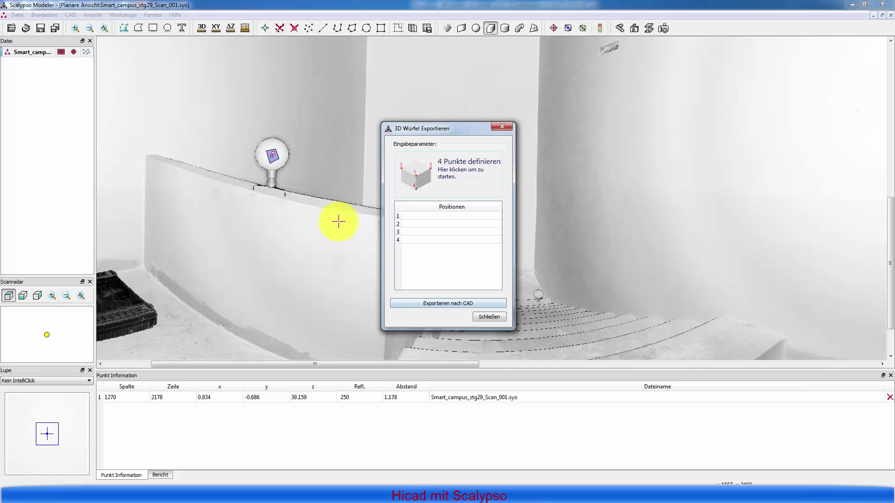
{"action": "scroll", "coordinate": [339, 222], "scroll_direction": "up", "scroll_amount": 5}
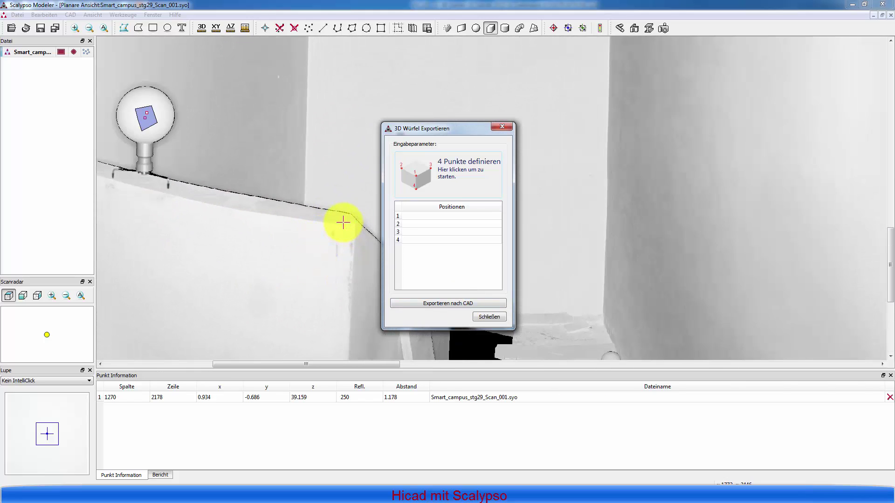
{"action": "left_click", "coordinate": [337, 227]}
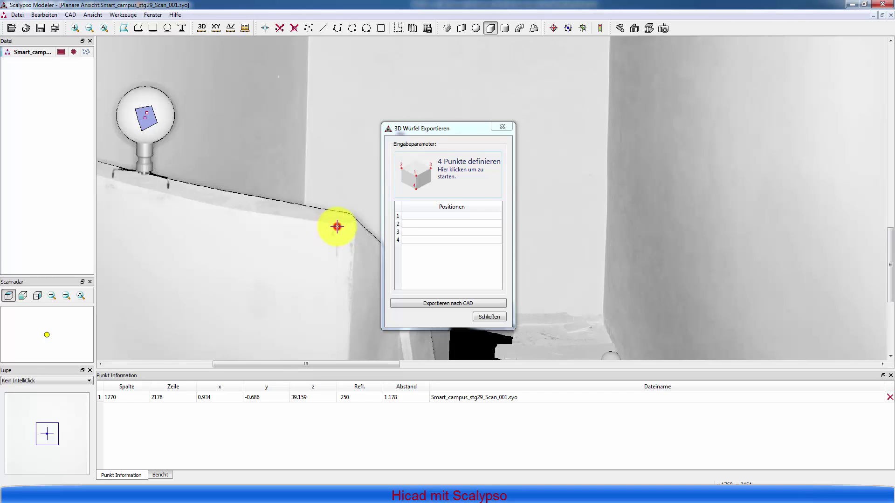
{"action": "left_click", "coordinate": [337, 227]}
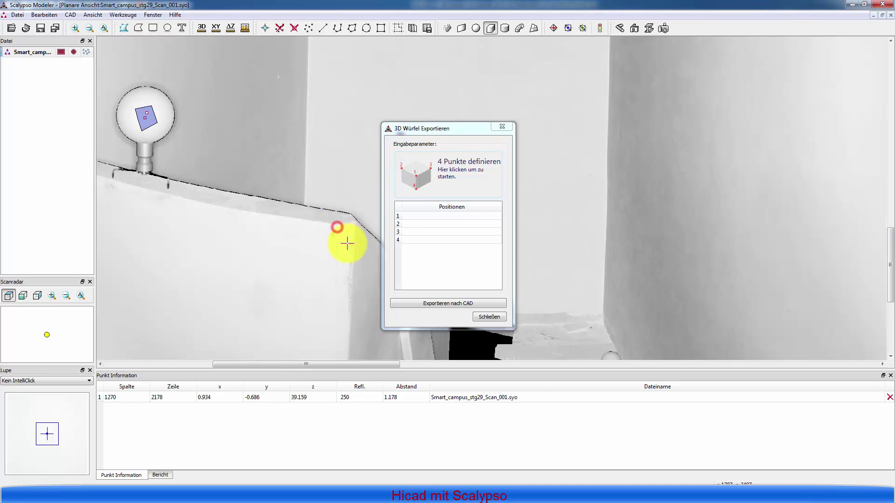
{"action": "left_click", "coordinate": [262, 30]}
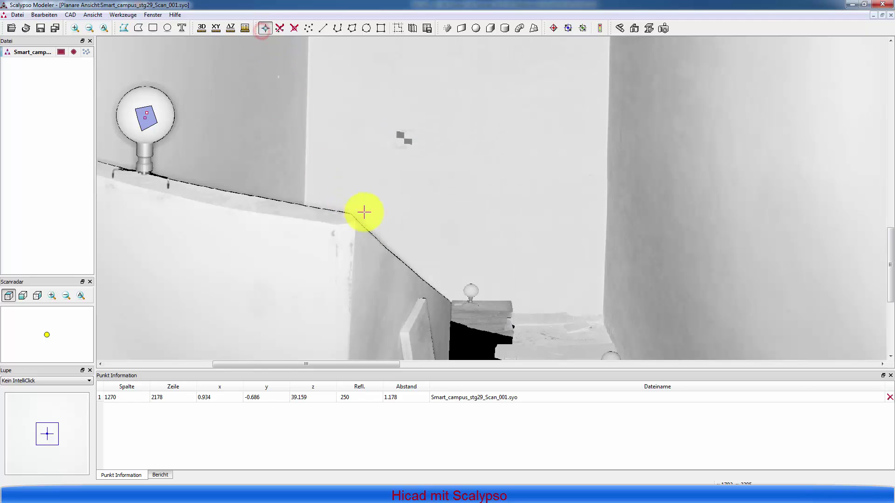
Pick four points for a 3D box on the parapet wall: near upper corner, far upper end, outer top corner and base
{"action": "left_click", "coordinate": [489, 29]}
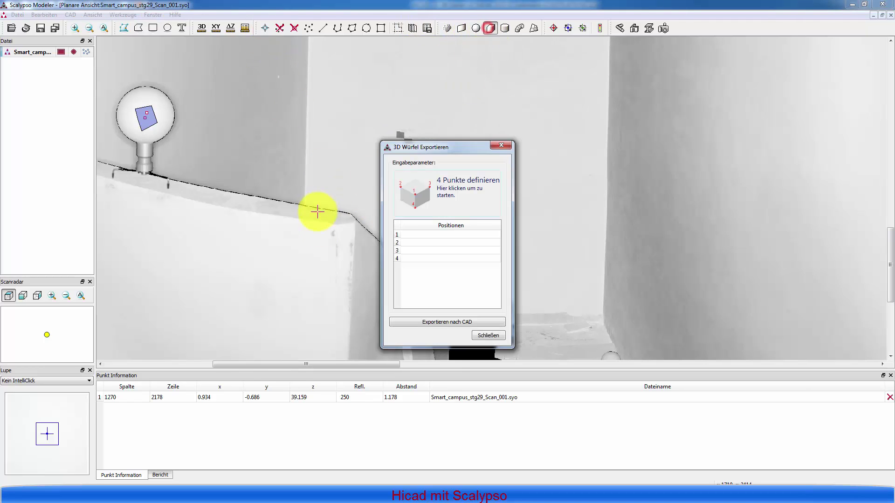
{"action": "left_click", "coordinate": [336, 227]}
{"action": "scroll", "coordinate": [356, 230], "scroll_direction": "down", "scroll_amount": 3}
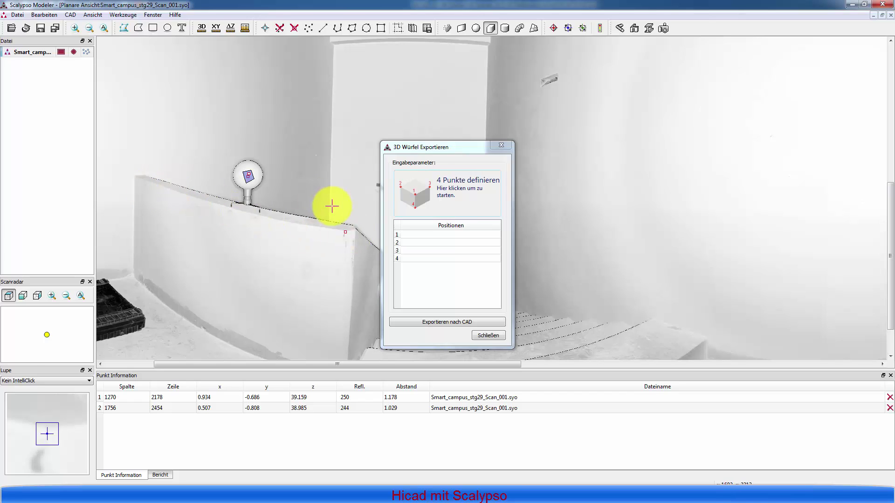
{"action": "left_click", "coordinate": [135, 177]}
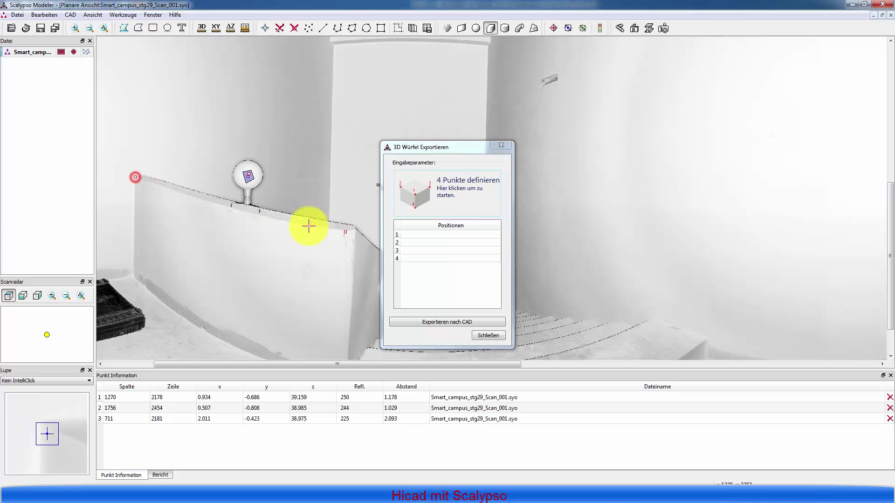
{"action": "left_click", "coordinate": [355, 227]}
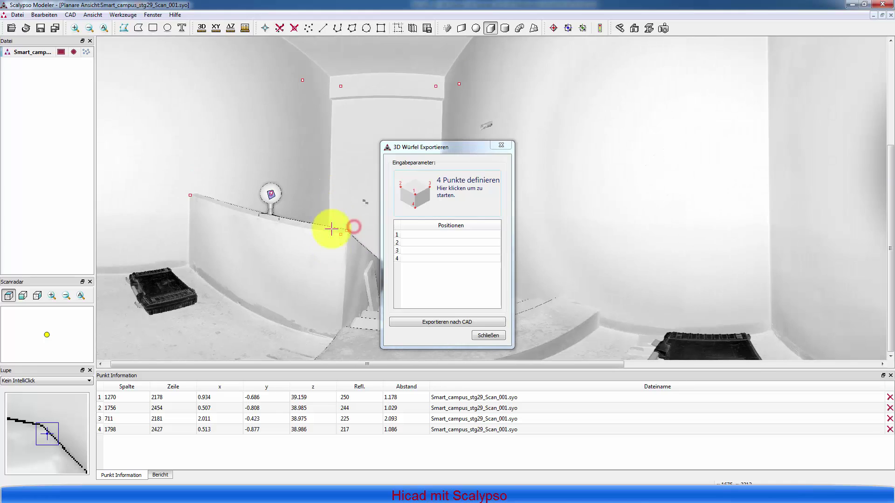
{"action": "scroll", "coordinate": [332, 227], "scroll_direction": "down", "scroll_amount": 3}
{"action": "left_click", "coordinate": [337, 335]}
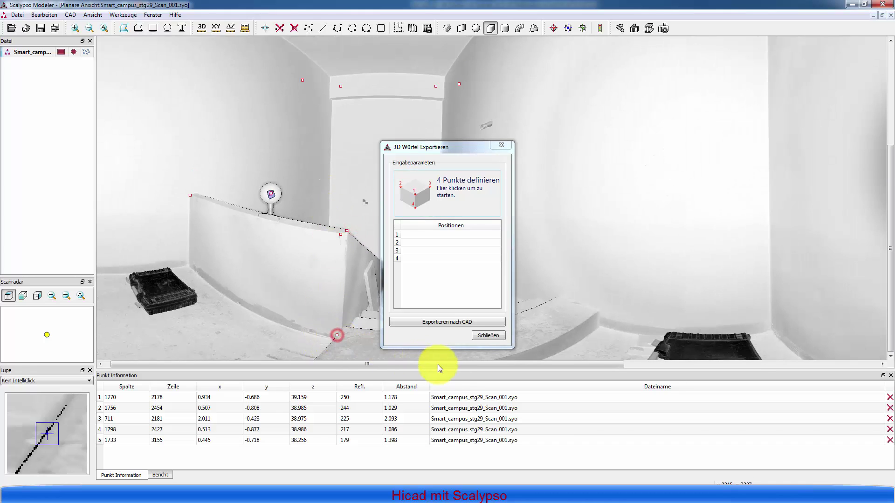
Close the 3D box export and transfer the listed points to HiCAD as isolated points instead
{"action": "left_click", "coordinate": [485, 336]}
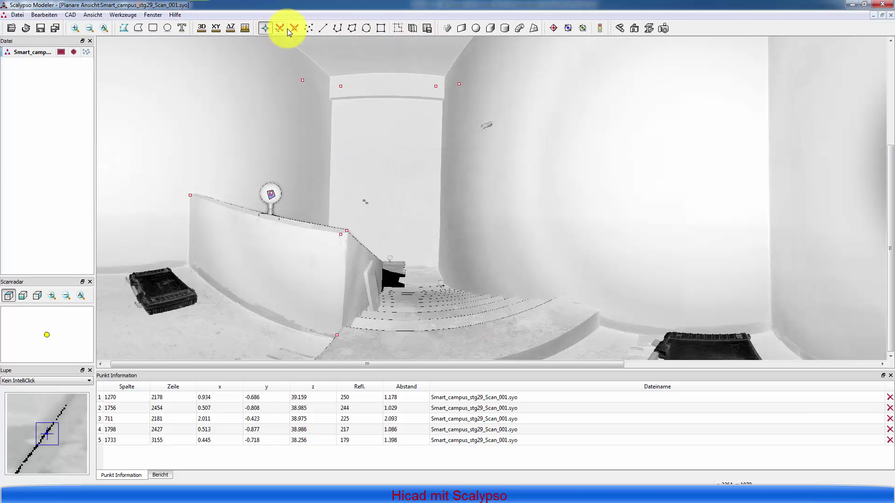
{"action": "left_click", "coordinate": [307, 29]}
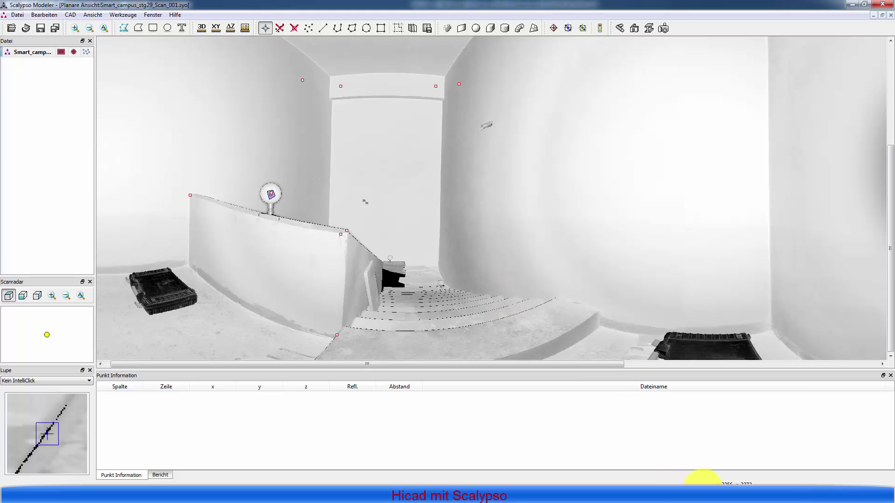
{"action": "left_click", "coordinate": [568, 494]}
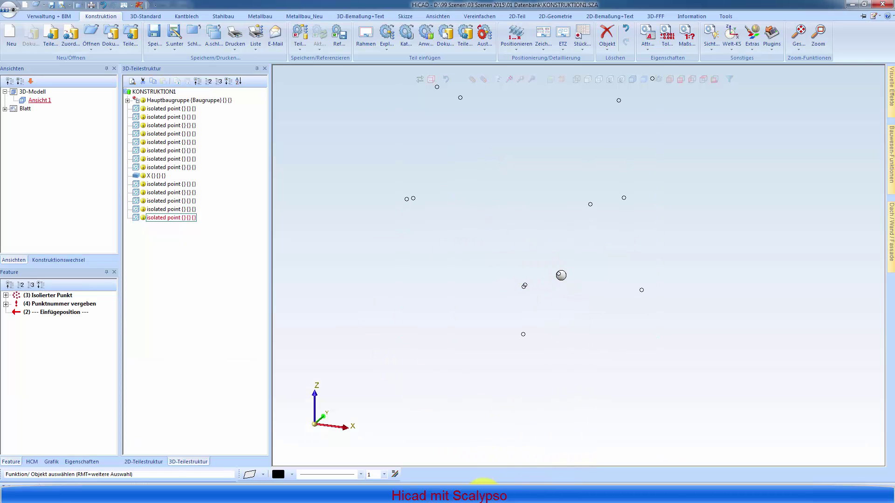
Switch to Scalypso Modeler and outline a polygon area on the wall above the parapet and sphere target
{"action": "mouse_move", "coordinate": [484, 485]}
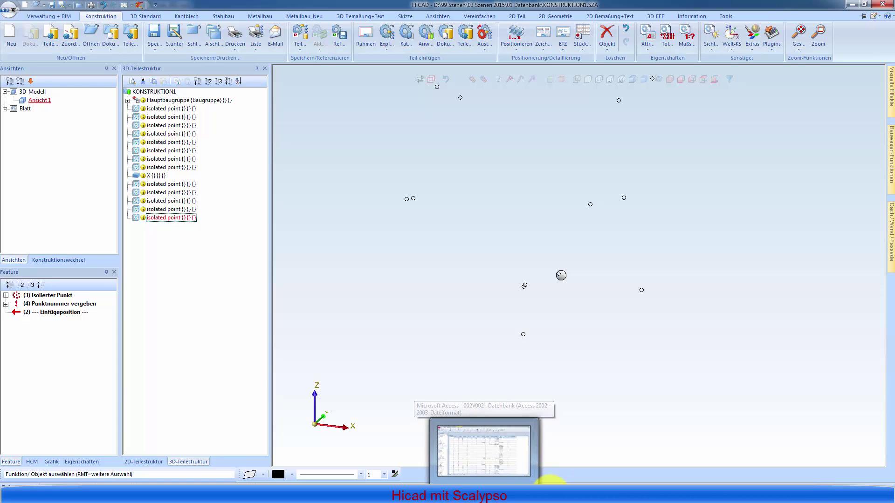
{"action": "left_click", "coordinate": [550, 487]}
{"action": "scroll", "coordinate": [208, 216], "scroll_direction": "down", "scroll_amount": 3}
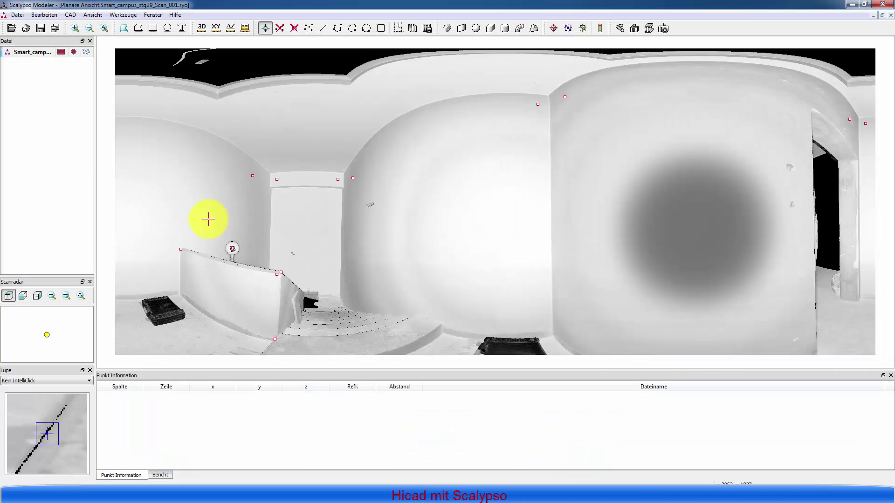
{"action": "scroll", "coordinate": [191, 214], "scroll_direction": "up", "scroll_amount": 1}
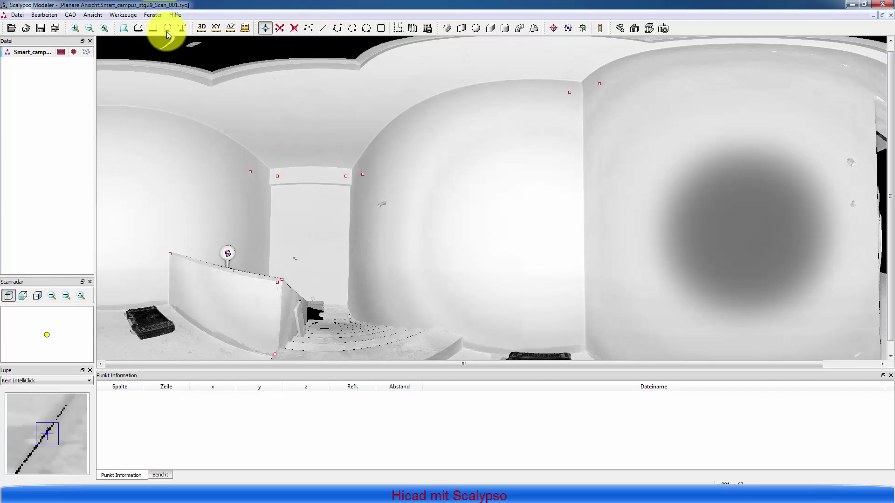
{"action": "left_click", "coordinate": [138, 29]}
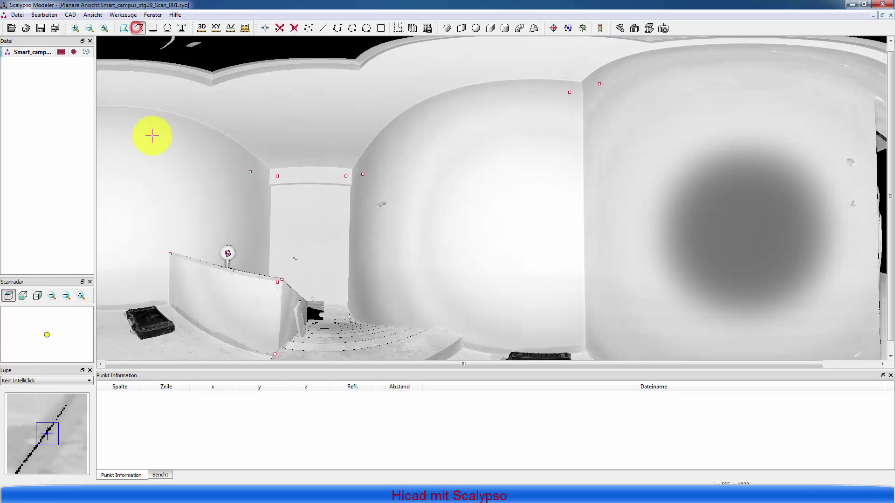
{"action": "left_click", "coordinate": [133, 135]}
{"action": "left_click", "coordinate": [230, 171]}
{"action": "left_click", "coordinate": [215, 220]}
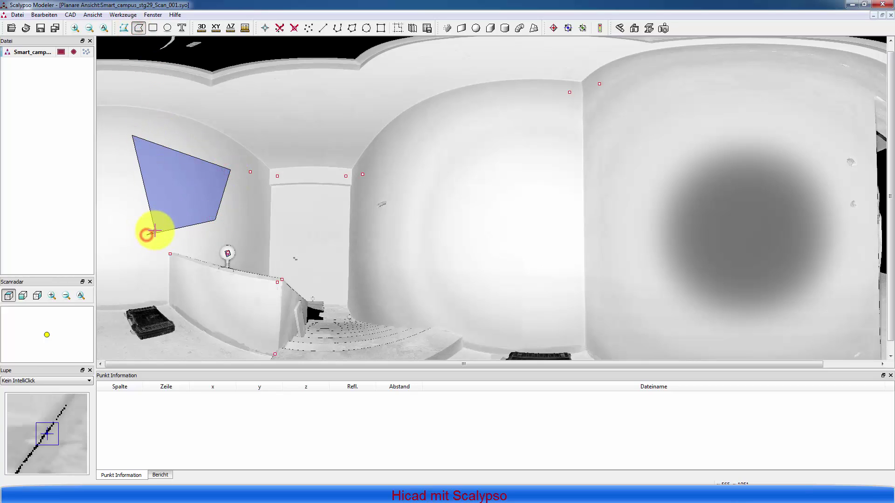
{"action": "double_click", "coordinate": [154, 230]}
Outline a polygon area on the narrow end wall beneath the lintel
{"action": "left_click", "coordinate": [323, 267]}
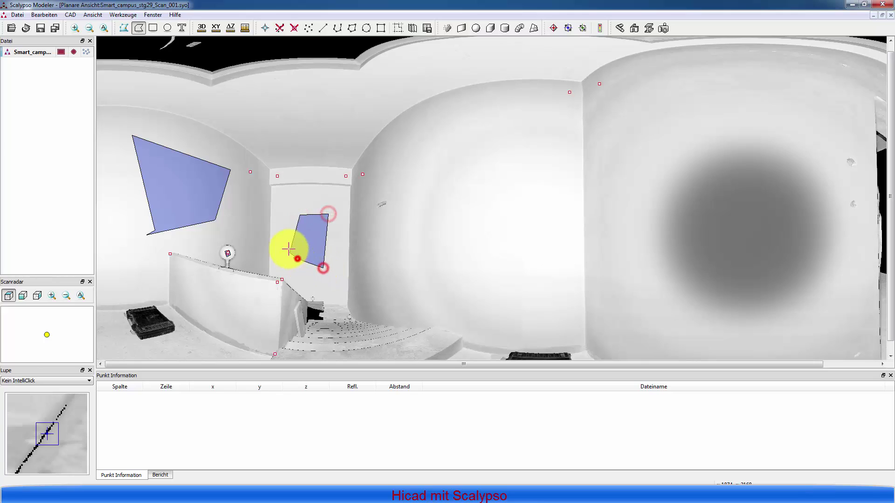
{"action": "left_click", "coordinate": [283, 241]}
{"action": "double_click", "coordinate": [283, 226]}
Outline a five-point polygon area on the long bright wall beside the narrow end wall
{"action": "left_click", "coordinate": [390, 180]}
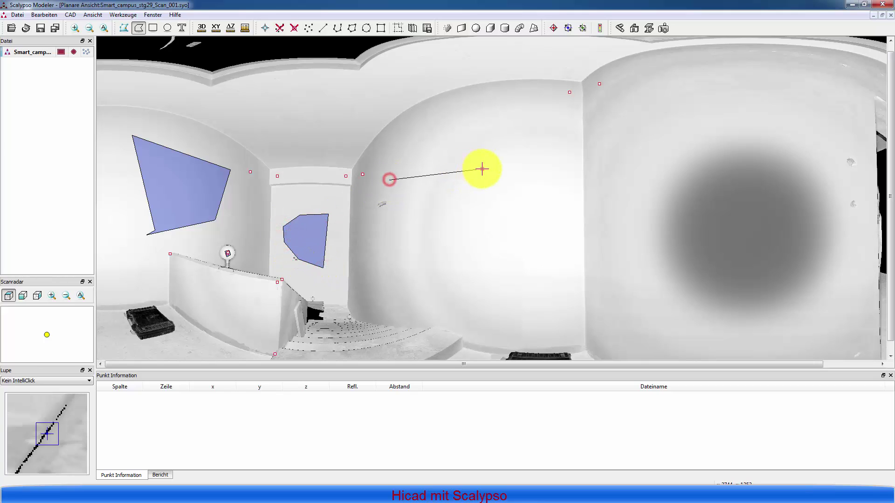
{"action": "left_click", "coordinate": [481, 169]}
{"action": "left_click", "coordinate": [466, 258]}
{"action": "left_click", "coordinate": [347, 281]}
{"action": "double_click", "coordinate": [382, 251]}
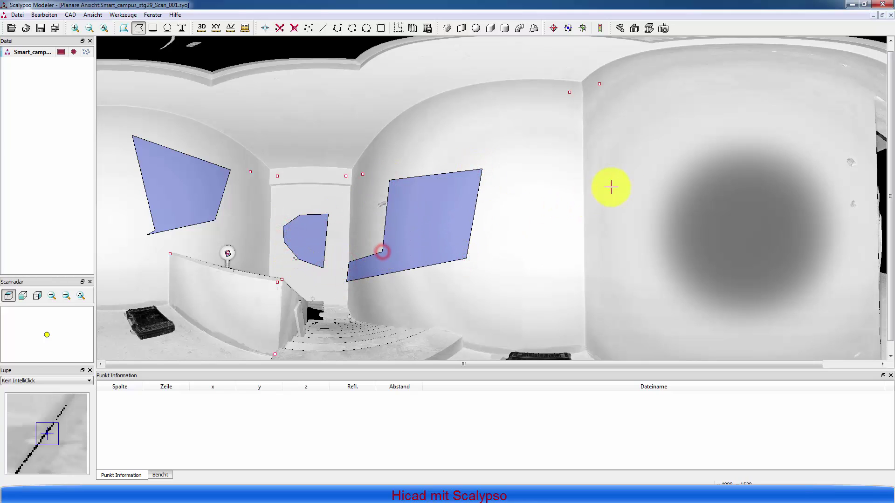
Outline a five-point polygon area over the dark round spot on the wall next to the doorway
{"action": "left_click", "coordinate": [654, 170]}
{"action": "left_click", "coordinate": [781, 166]}
{"action": "left_click", "coordinate": [792, 216]}
{"action": "left_click", "coordinate": [745, 249]}
{"action": "double_click", "coordinate": [710, 245]}
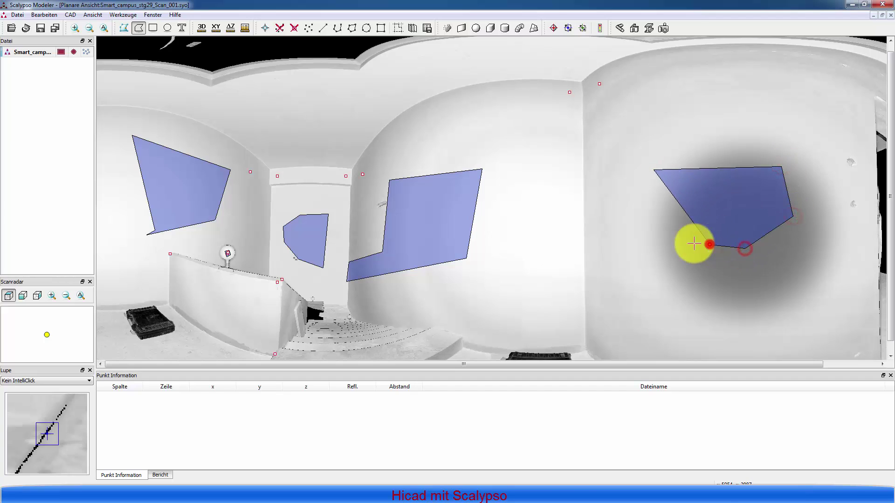
Move the two lower outer vertices of the long bright wall's polygon inward, away from the room corner
{"action": "scroll", "coordinate": [693, 244], "scroll_direction": "down", "scroll_amount": 3}
{"action": "scroll", "coordinate": [513, 224], "scroll_direction": "down", "scroll_amount": 1}
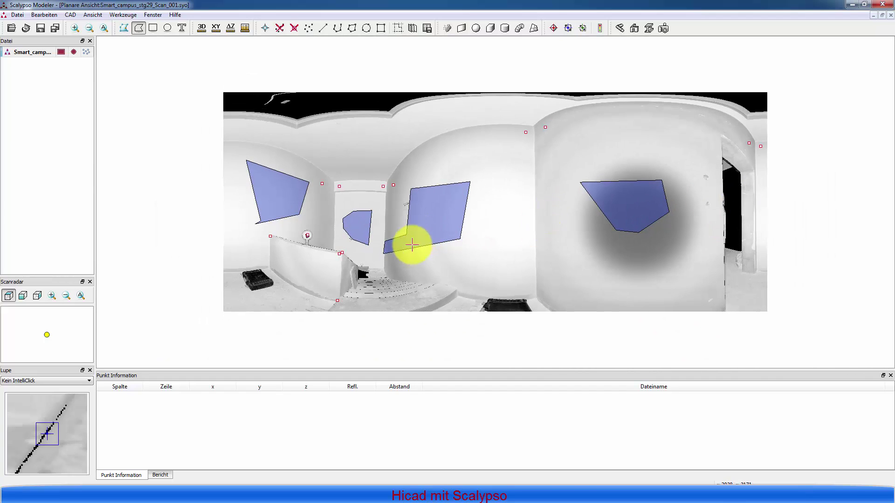
{"action": "scroll", "coordinate": [410, 244], "scroll_direction": "up", "scroll_amount": 2}
{"action": "left_click", "coordinate": [124, 28]}
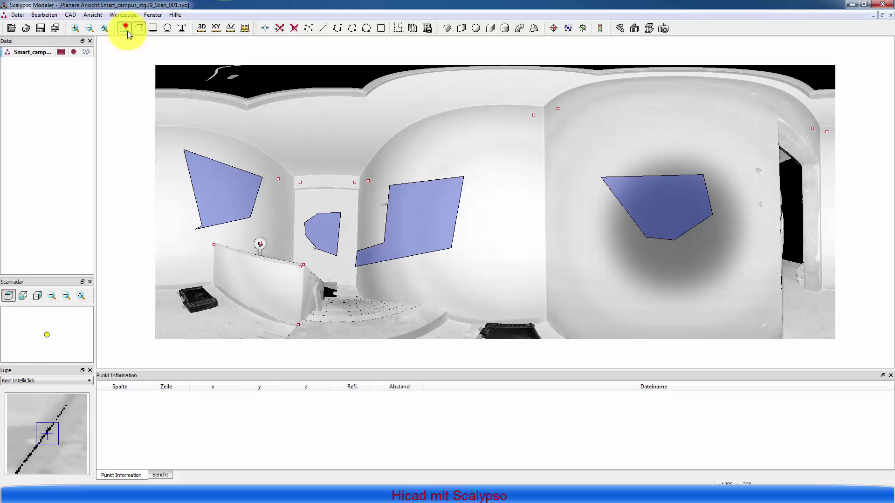
{"action": "left_click", "coordinate": [417, 232]}
{"action": "left_click", "coordinate": [356, 252]}
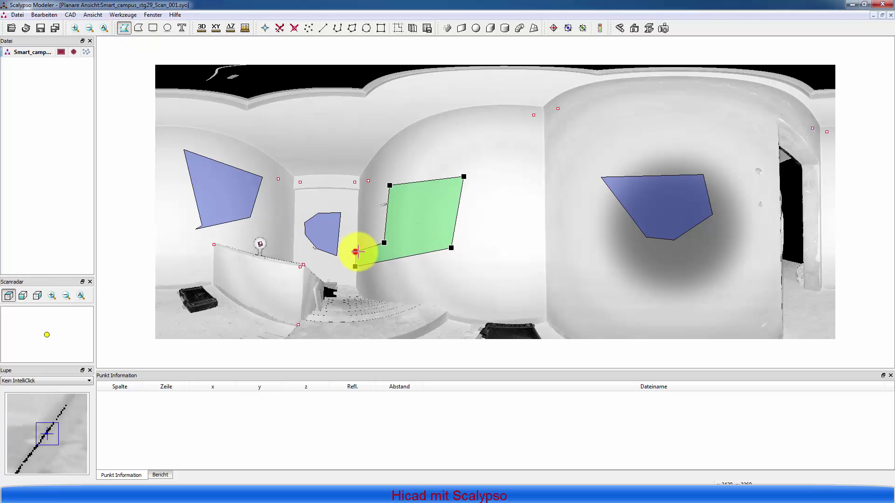
{"action": "left_click", "coordinate": [365, 252]}
{"action": "left_click_drag", "start_coordinate": [358, 267], "coordinate": [371, 268]}
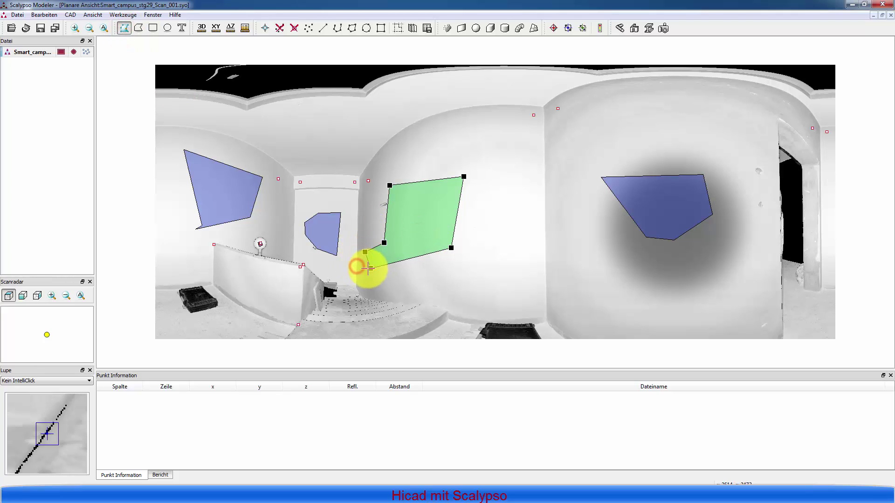
{"action": "left_click", "coordinate": [419, 205]}
{"action": "left_click", "coordinate": [442, 165]}
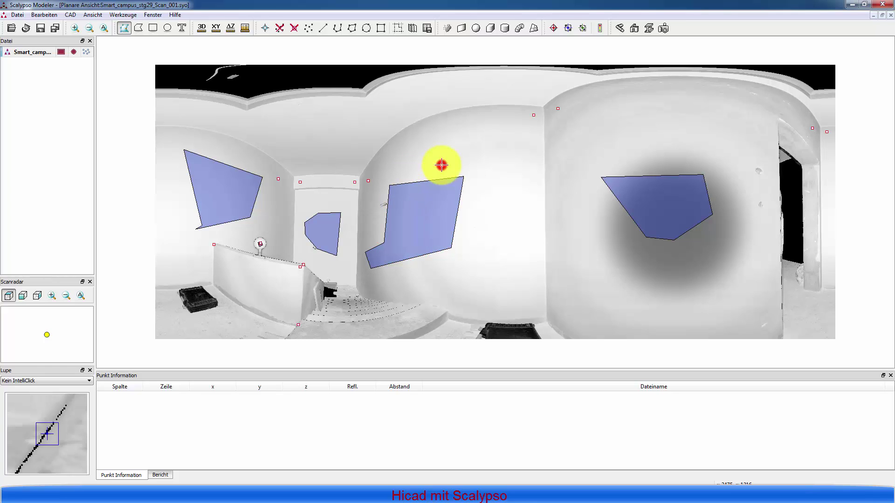
Outline a polygon area on the ceiling above the narrow end wall
{"action": "left_click", "coordinate": [137, 28]}
{"action": "left_click", "coordinate": [302, 133]}
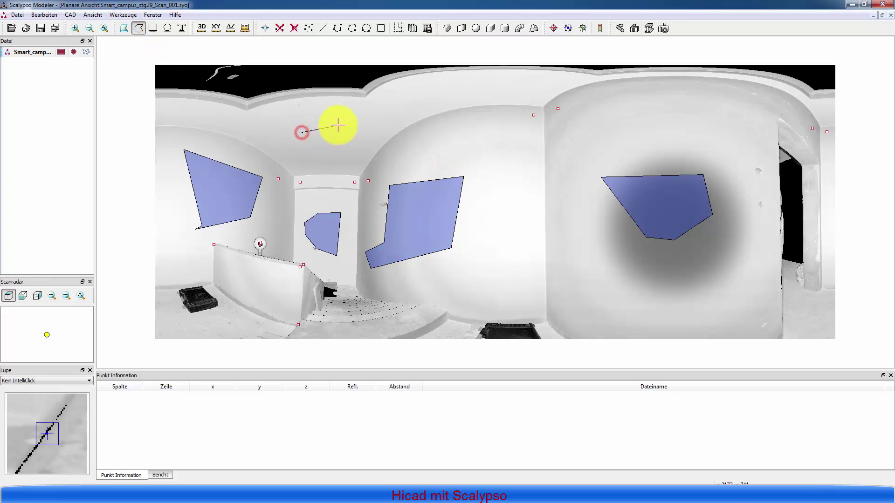
{"action": "left_click", "coordinate": [339, 125]}
{"action": "left_click", "coordinate": [340, 156]}
{"action": "left_click", "coordinate": [293, 155]}
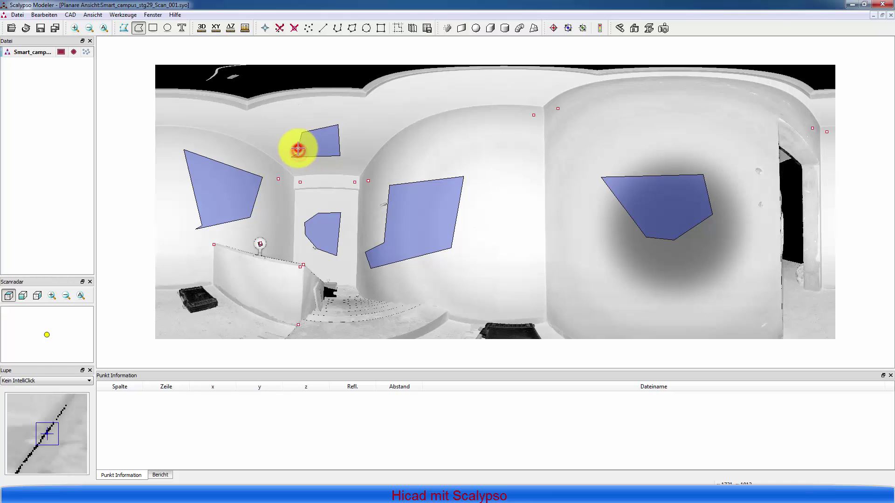
{"action": "left_click_drag", "start_coordinate": [298, 149], "coordinate": [280, 140]}
Outline a four-point polygon area on the floor in front of the parapet, below the black case
{"action": "left_click", "coordinate": [221, 320]}
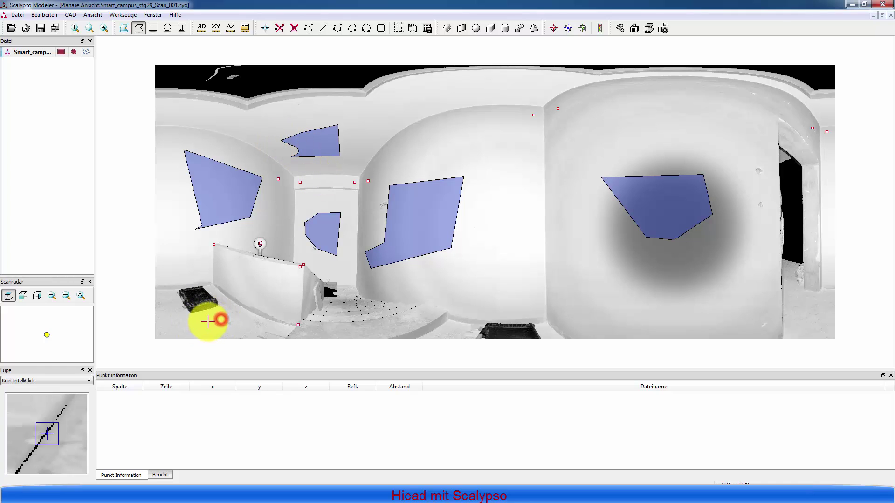
{"action": "left_click", "coordinate": [195, 320]}
{"action": "left_click", "coordinate": [240, 326]}
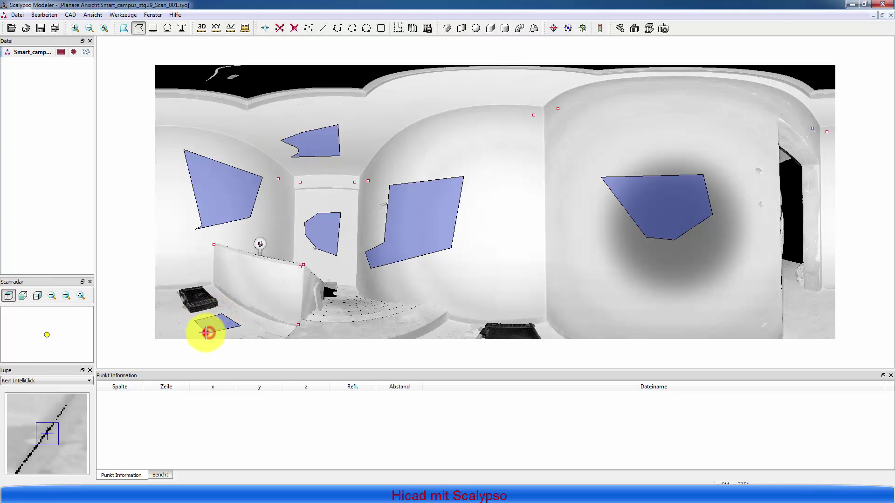
{"action": "left_click", "coordinate": [206, 333]}
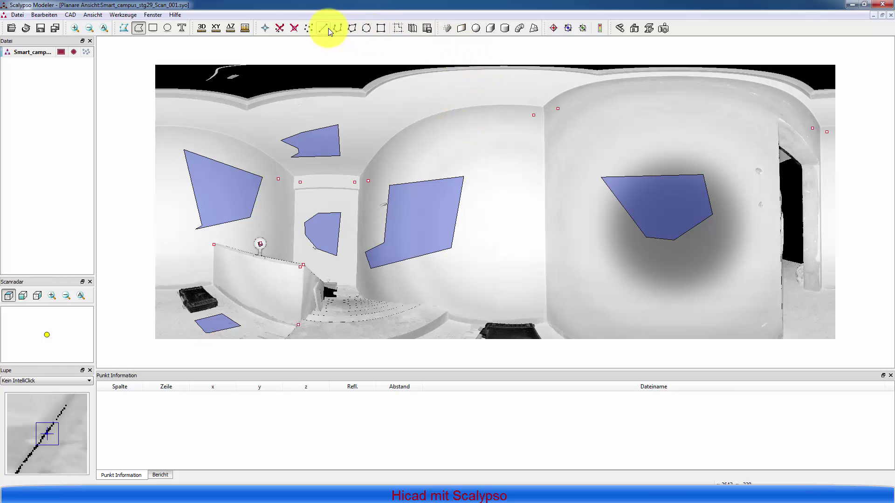
Run the plane detection on the outlined wall area above the parapet and export the fitted plane to CAD
{"action": "left_click", "coordinate": [462, 28]}
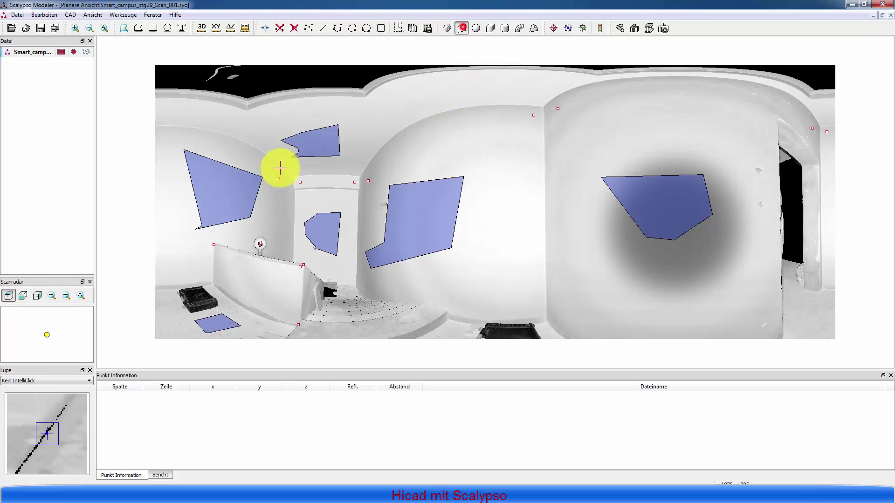
{"action": "left_click", "coordinate": [232, 196]}
{"action": "left_click", "coordinate": [447, 241]}
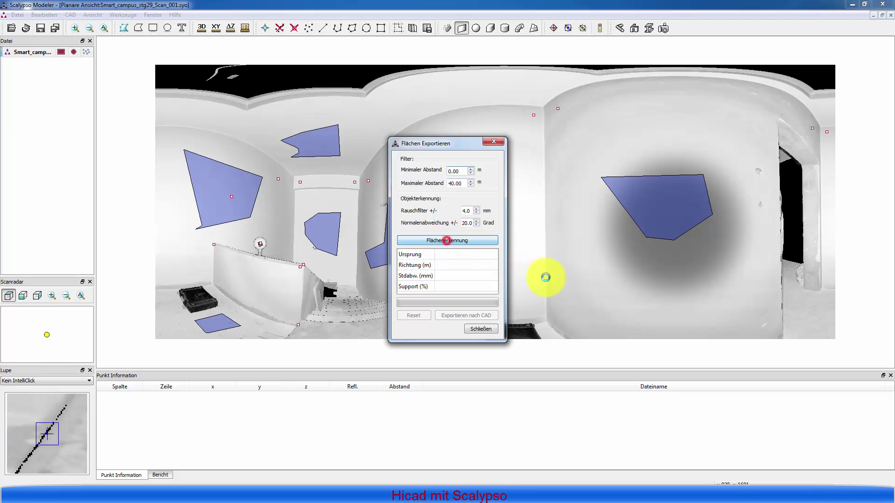
{"action": "left_click", "coordinate": [468, 317]}
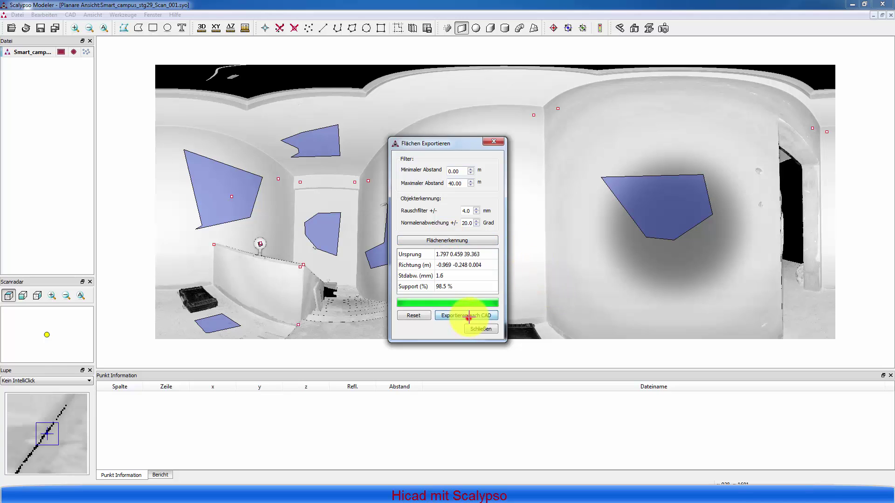
Detect the plane of the outlined narrow end wall area and export it to CAD
{"action": "left_click", "coordinate": [324, 233]}
{"action": "left_click", "coordinate": [457, 240]}
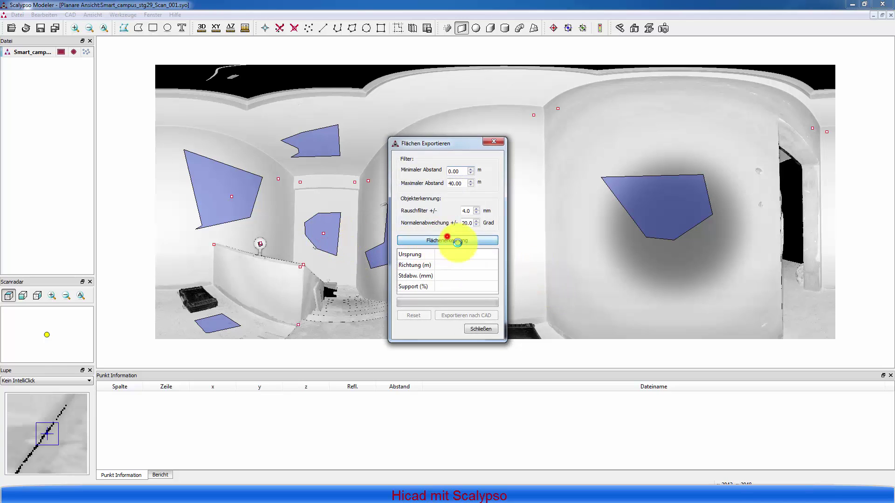
{"action": "left_click", "coordinate": [470, 316]}
Run the plane detection on the outlined area of the long bright wall
{"action": "left_click", "coordinate": [409, 242]}
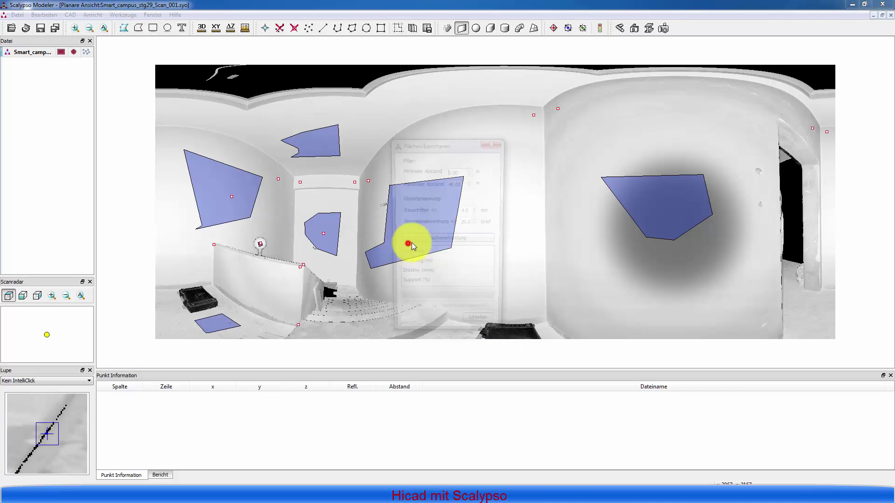
{"action": "left_click", "coordinate": [470, 240]}
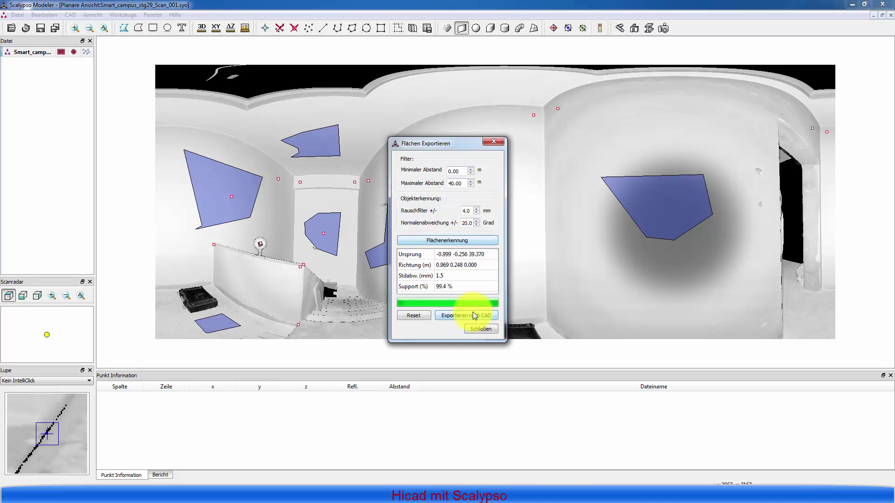